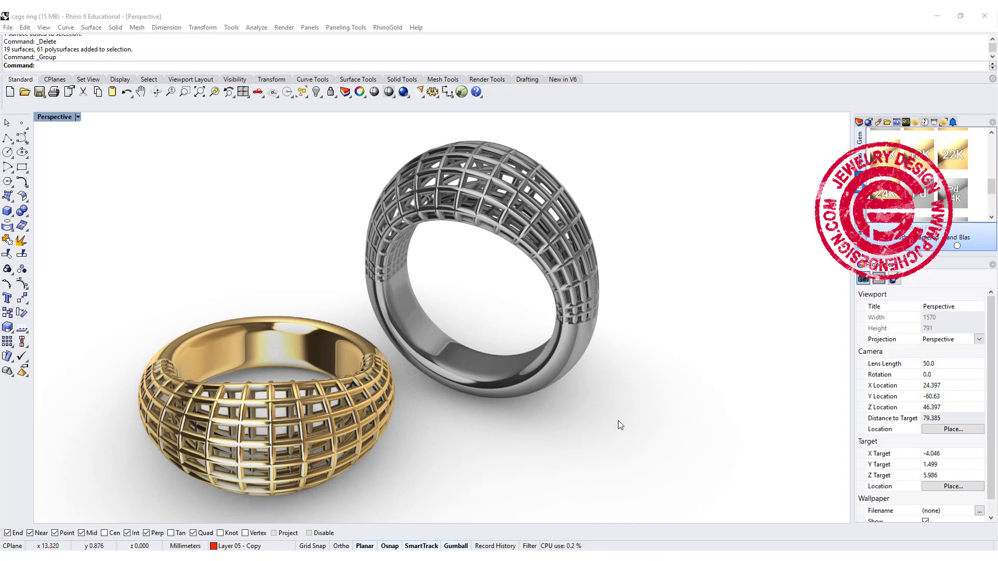
Orbit the Perspective view around the finished gold and silver cage rings.
mouse_move(617, 422)
right_mouse_down()
mouse_move(541, 412)
mouse_move(601, 394)
mouse_move(694, 389)
mouse_move(572, 436)
mouse_move(570, 448)
mouse_move(523, 432)
mouse_move(606, 422)
right_mouse_up()
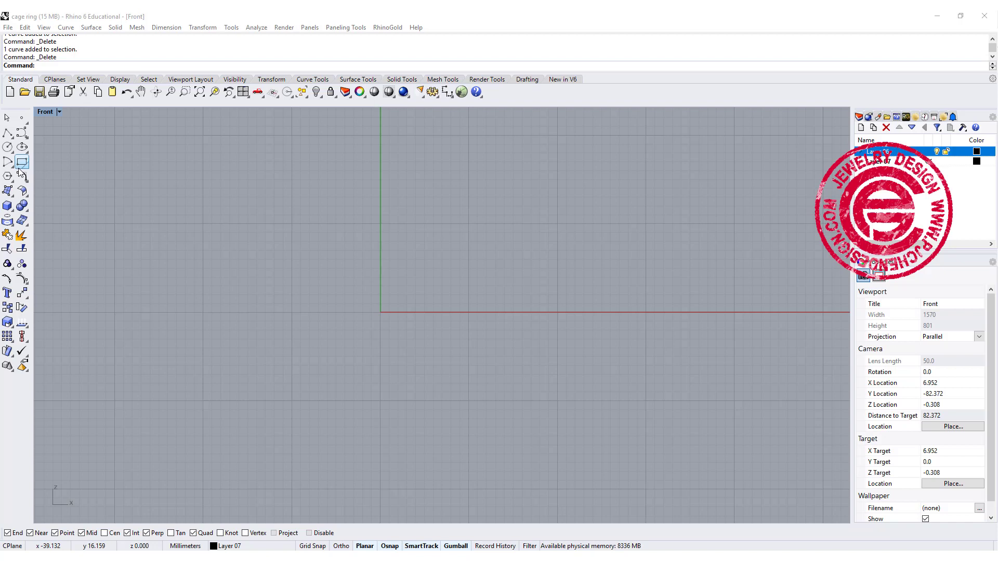
Draw a 16 mm diameter circle centred at the origin and zoom in on it.
left_click(7, 147)
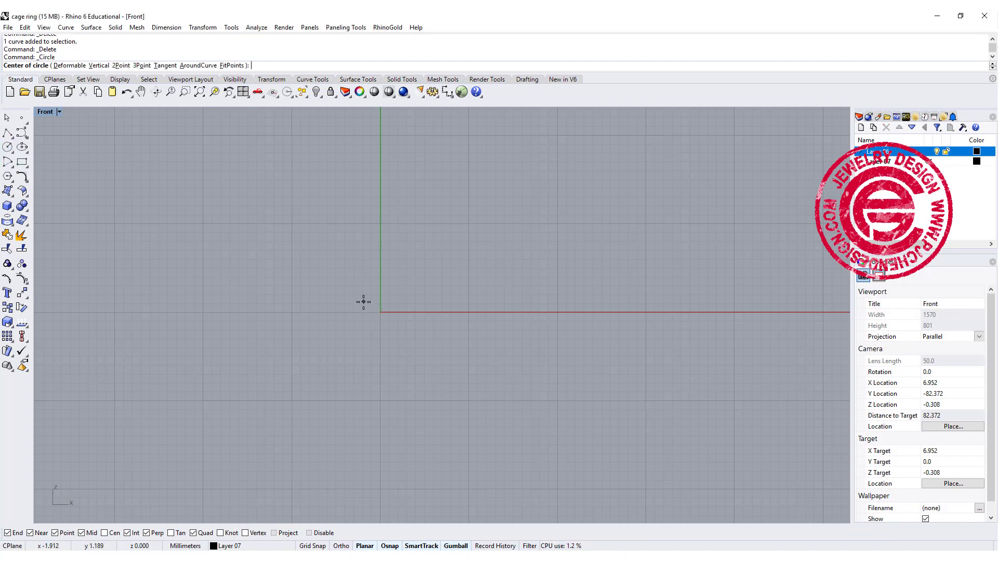
type("0")
key("Return")
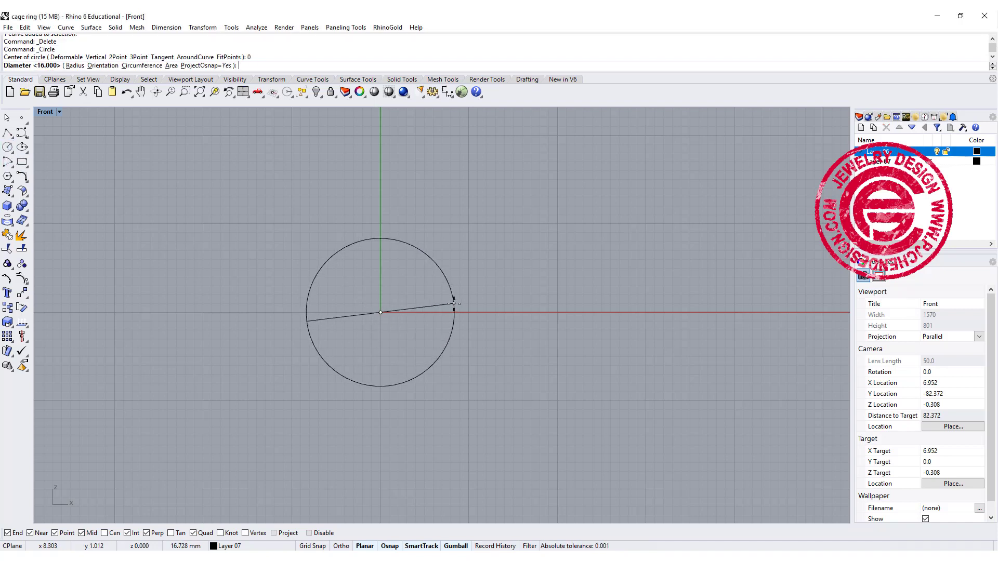
key("Return")
scroll(410, 295, "up", 3)
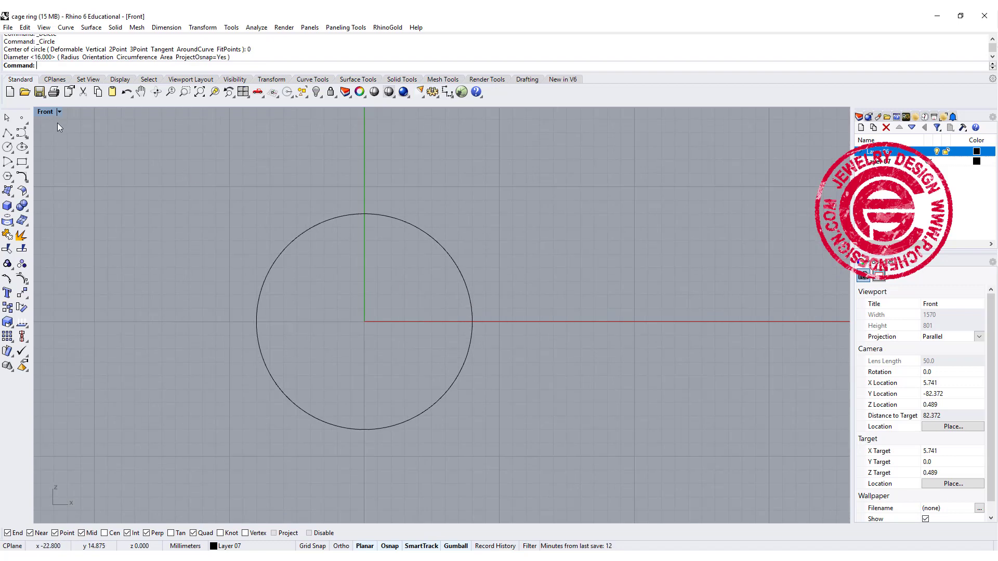
In the Right view, draw a half-circle arc centred on the ring circle's top.
key("ctrl+F3")
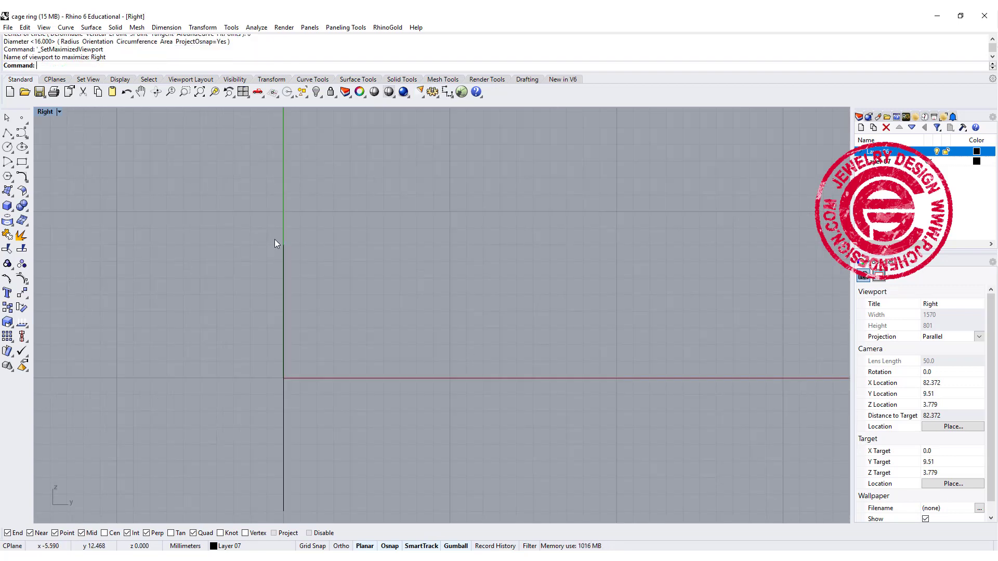
scroll(360, 254, "up", 1)
right_click_drag(361, 254, 386, 254)
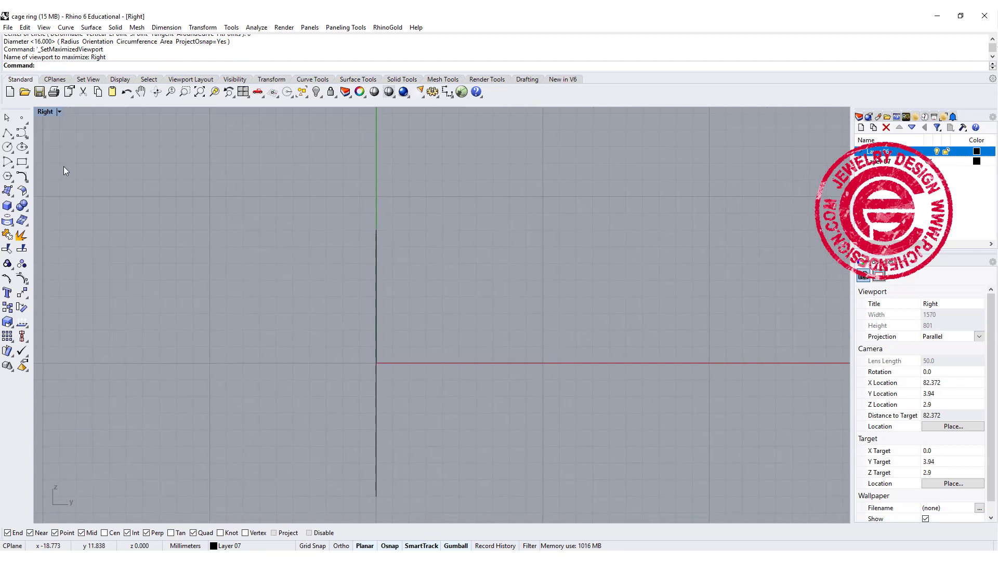
left_click(7, 161)
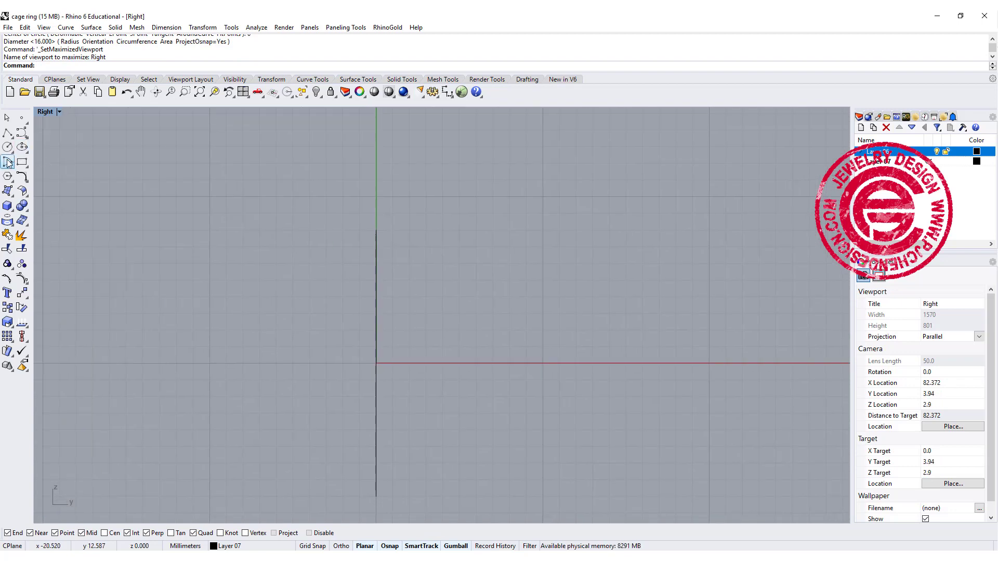
left_click(372, 227)
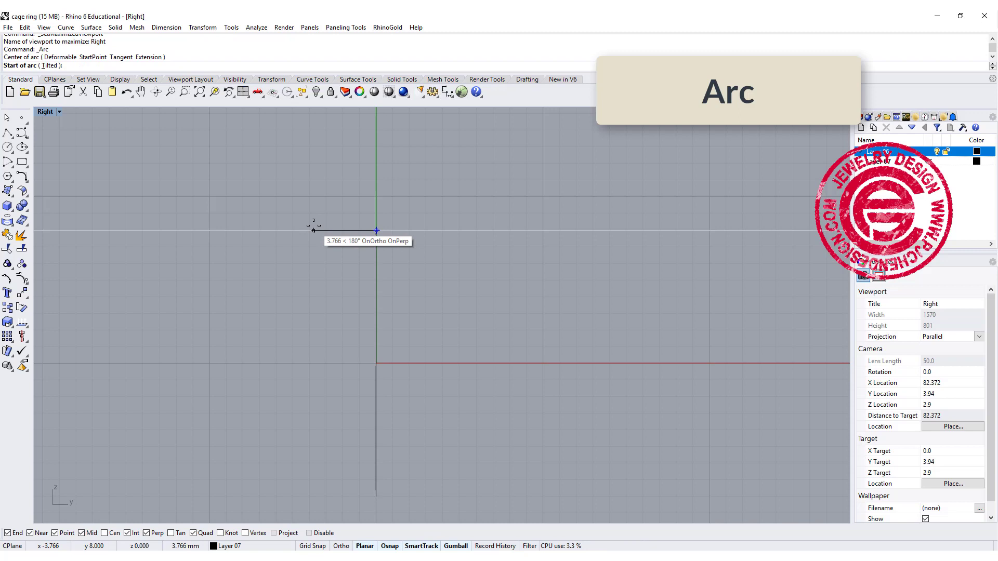
left_click(336, 230)
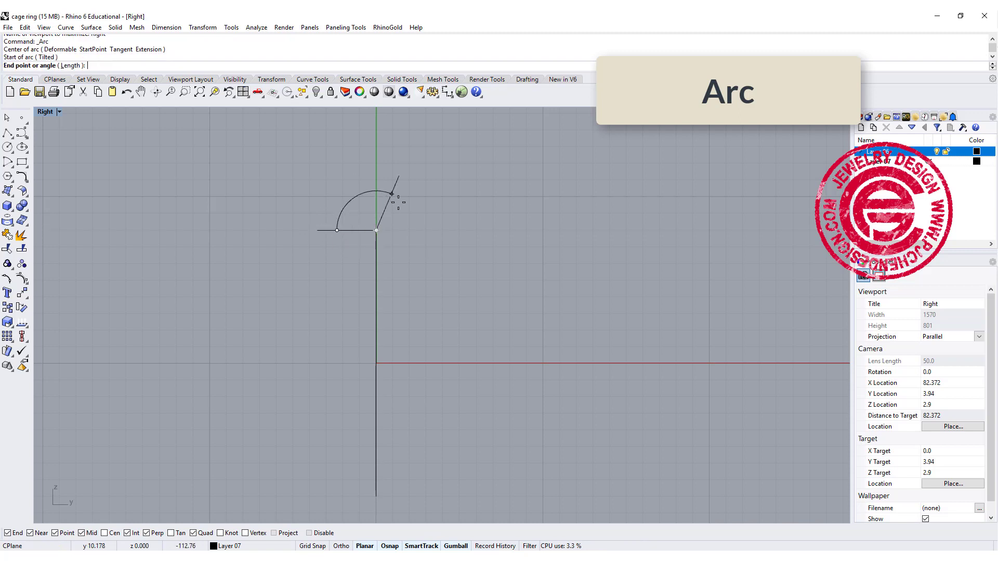
left_click(433, 235)
Close the arc with a straight base line and join both into one closed curve.
scroll(360, 232, "up", 3)
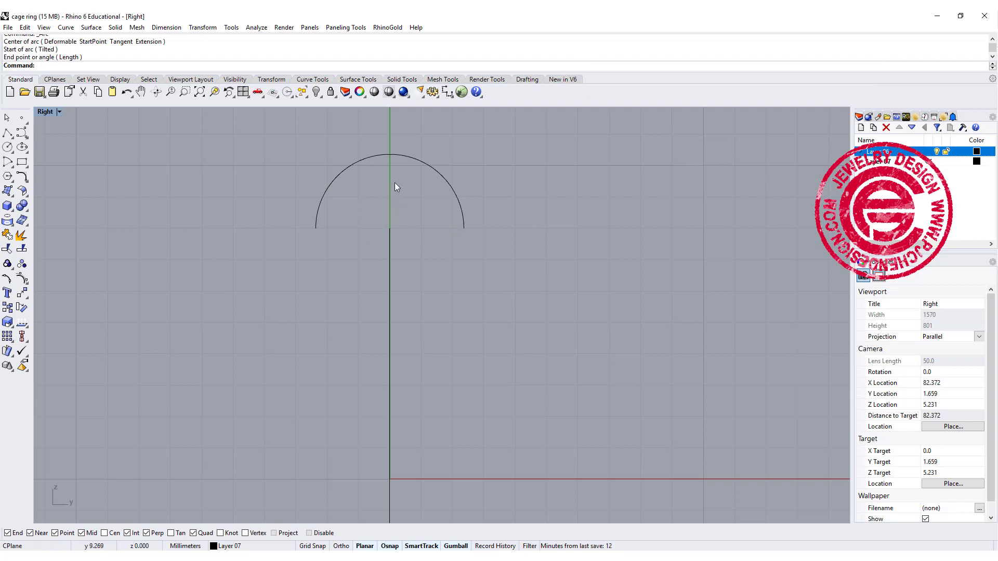
mouse_move(392, 198)
right_mouse_down()
mouse_move(389, 213)
mouse_move(346, 224)
right_mouse_up()
left_click(7, 132)
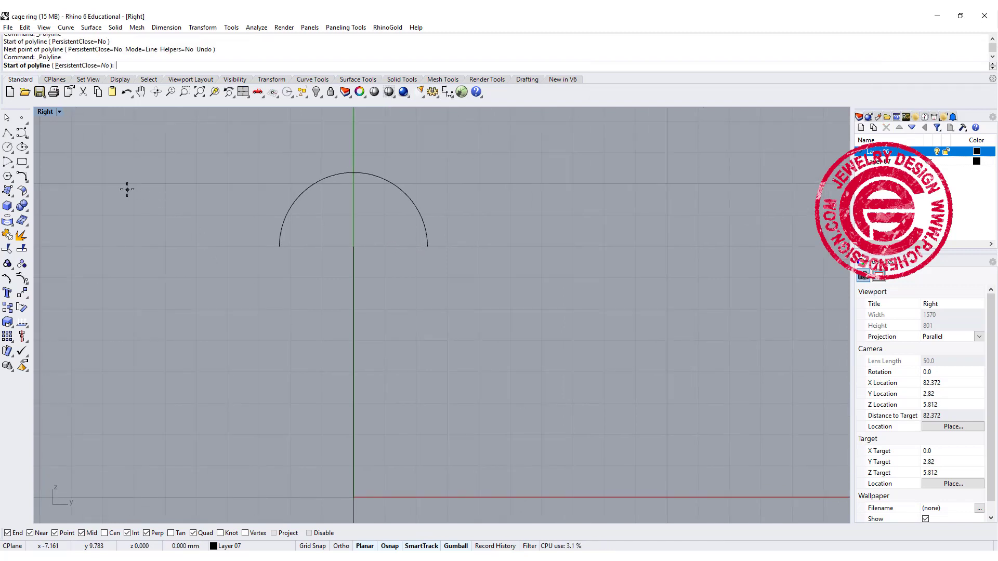
left_click(279, 246)
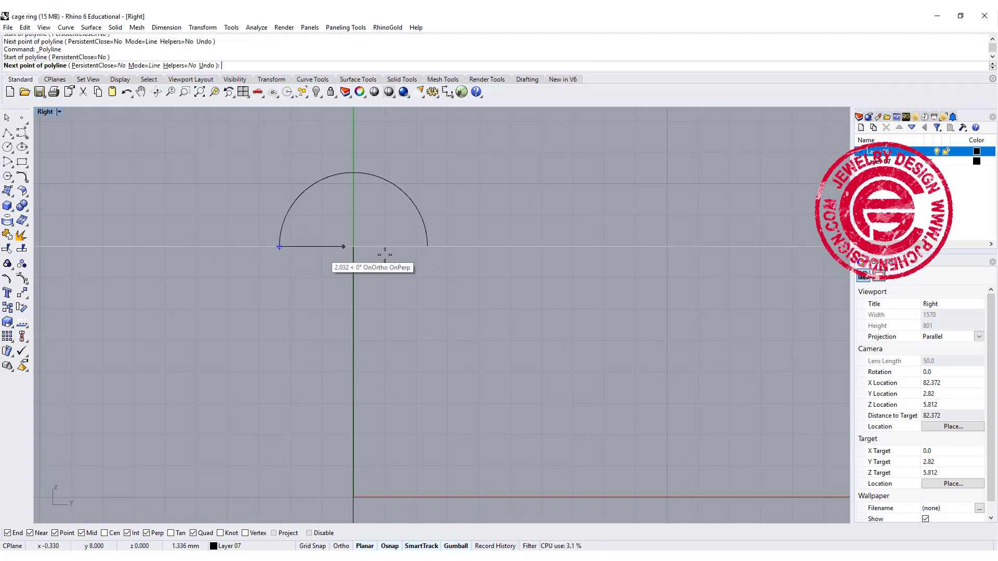
left_click(428, 247)
key("Return")
left_click_drag(429, 207, 421, 210)
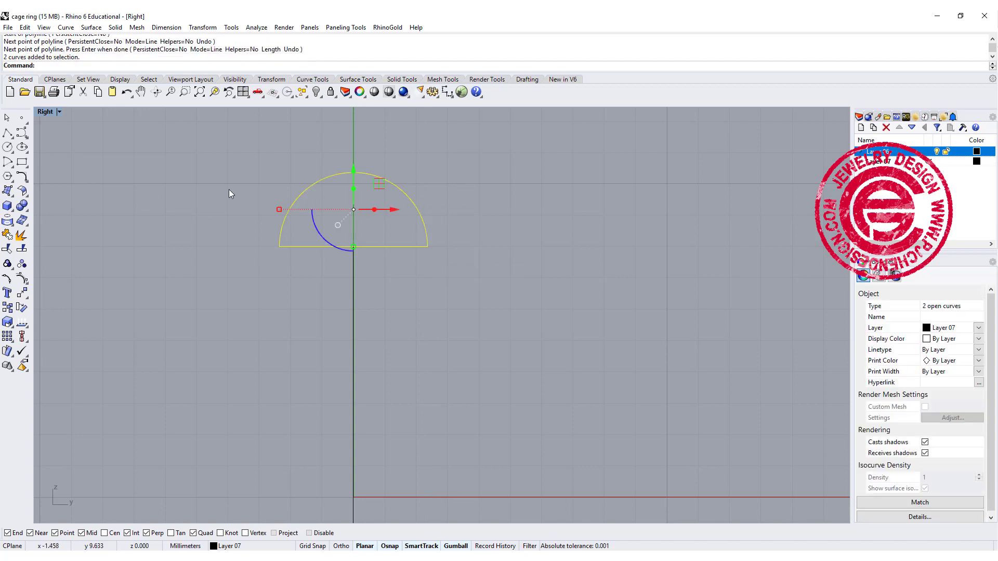
left_click(7, 235)
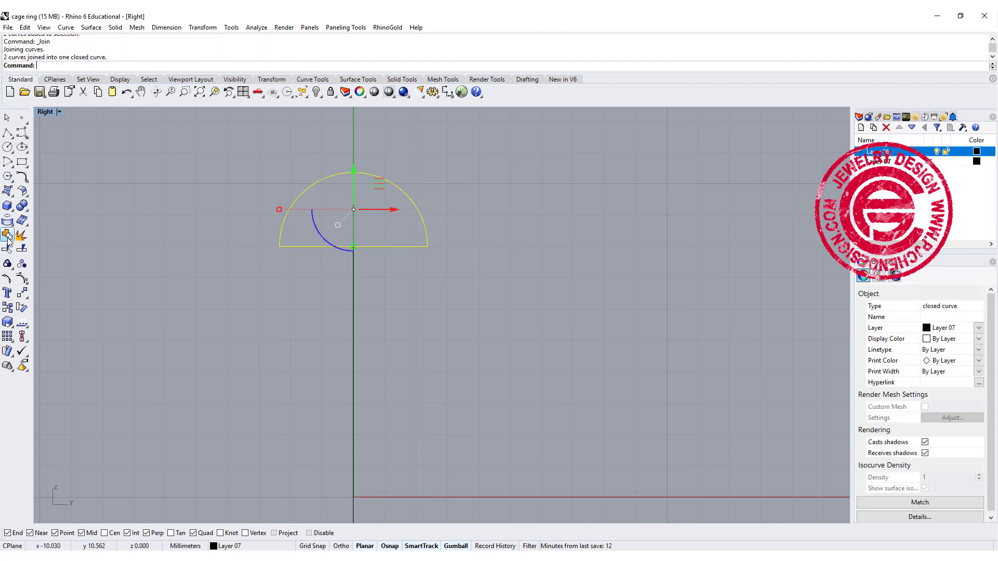
Fillet both bottom corners of the profile with radius 0.5.
left_click(22, 178)
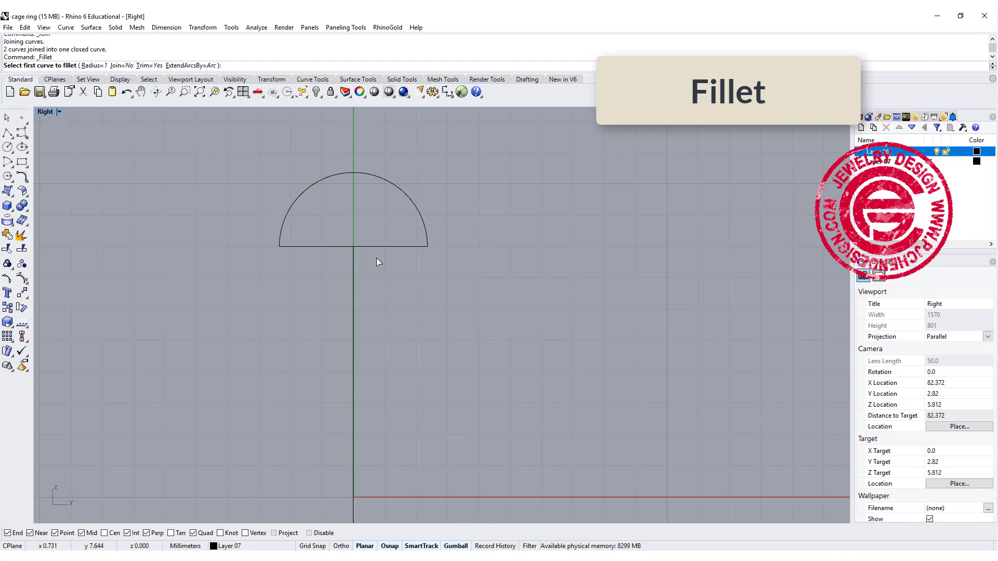
type("0.5")
key("Return")
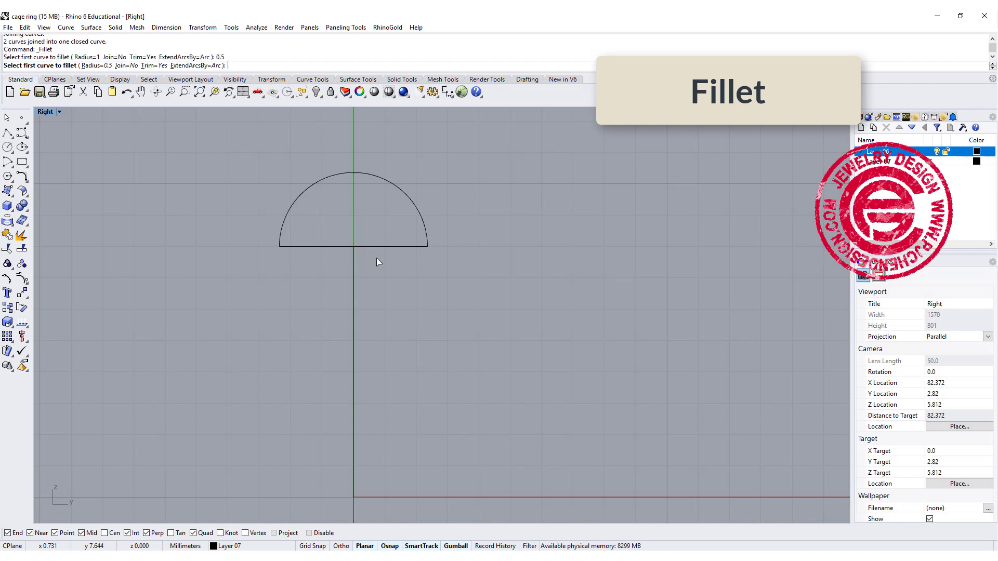
left_click(281, 236)
left_click(288, 245)
key("Return")
left_click(422, 240)
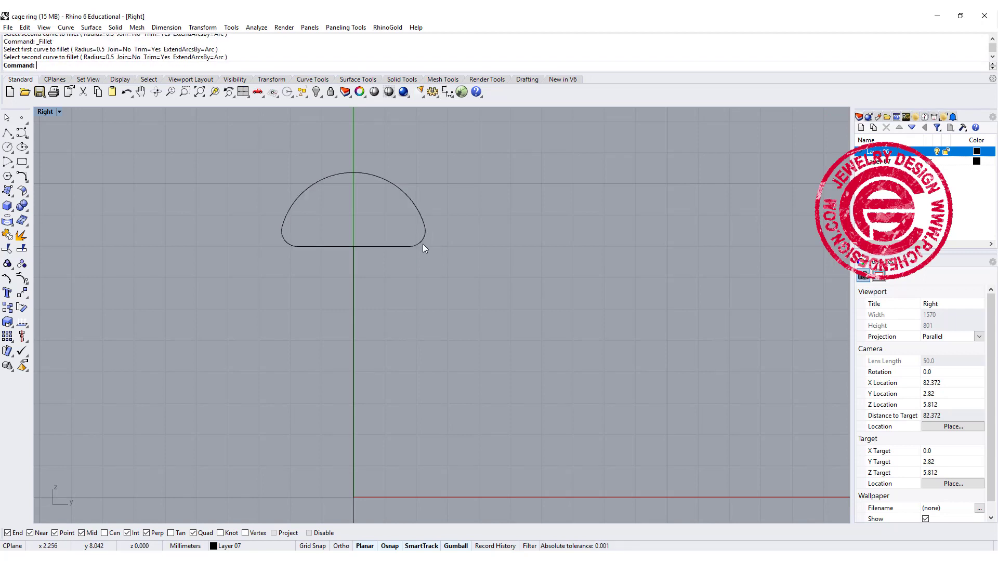
Rebuild the filleted profile as a 15-point, degree-3 curve.
left_click(423, 245)
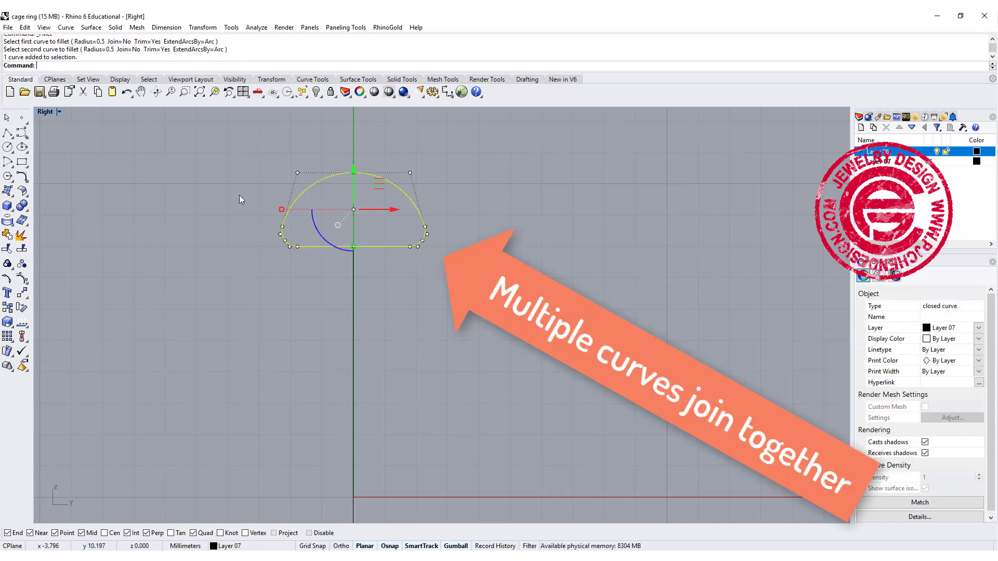
scroll(379, 242, "up", 1)
scroll(379, 242, "up", 1)
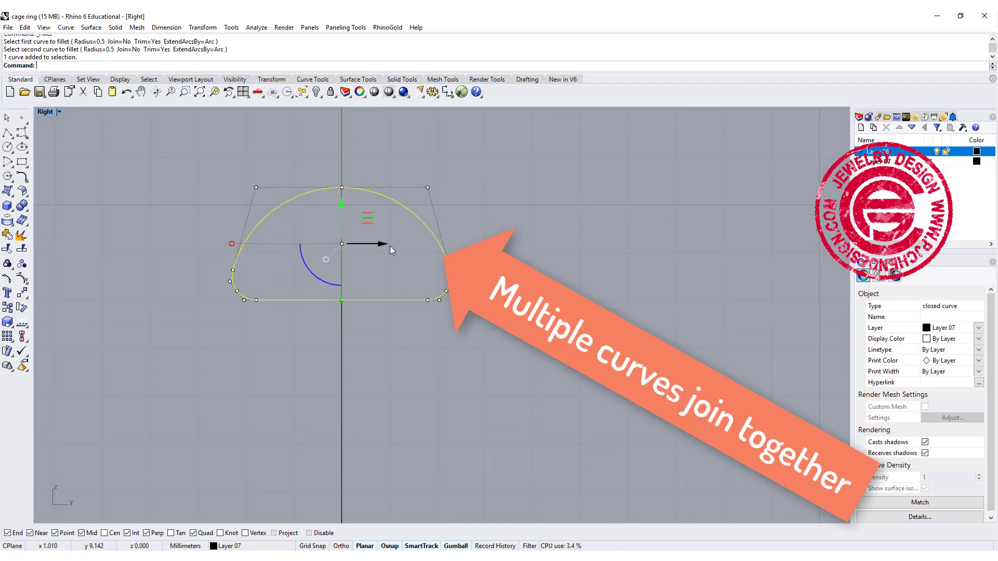
right_click_drag(390, 245, 375, 271)
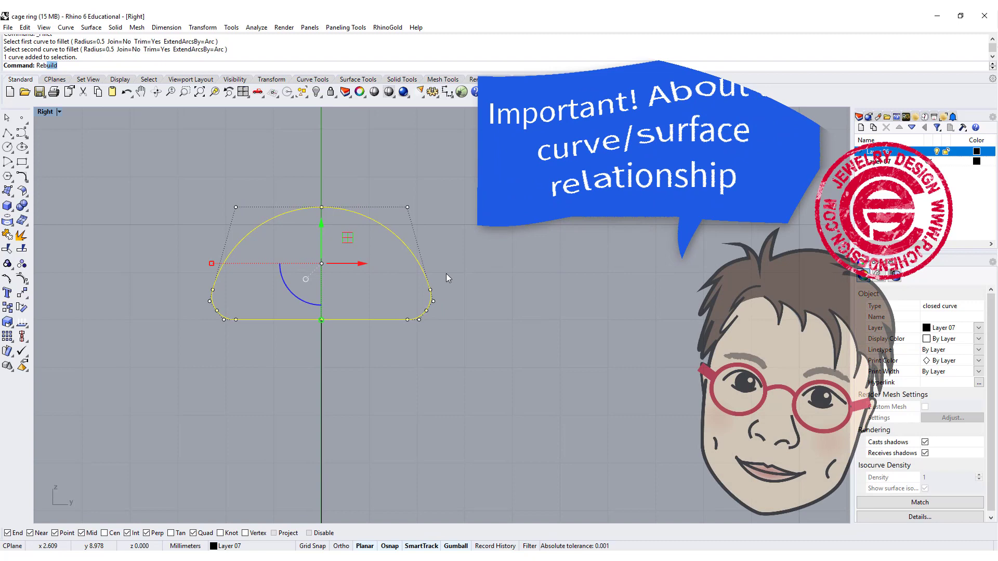
type("rebuild")
key("Return")
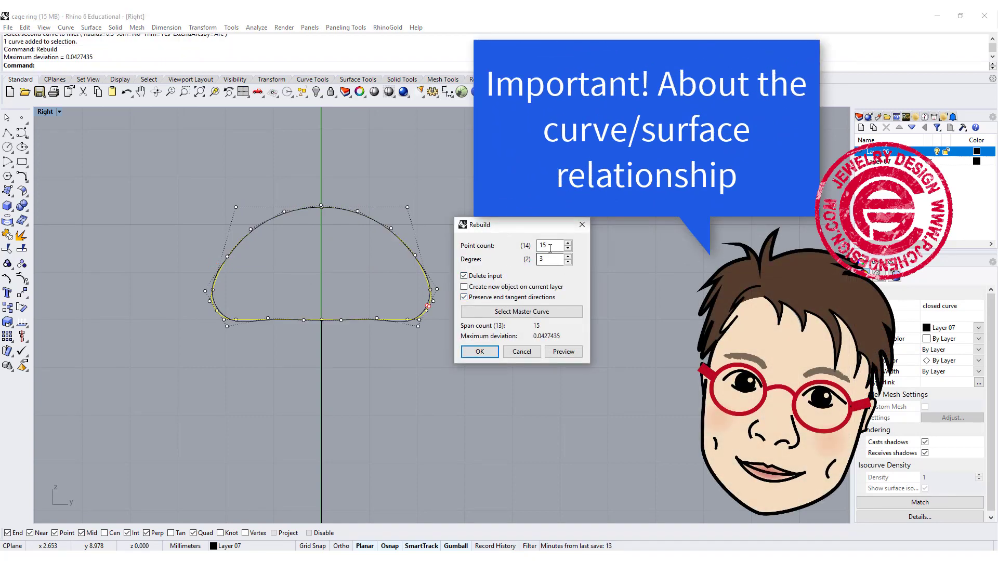
left_click(483, 353)
key("Escape")
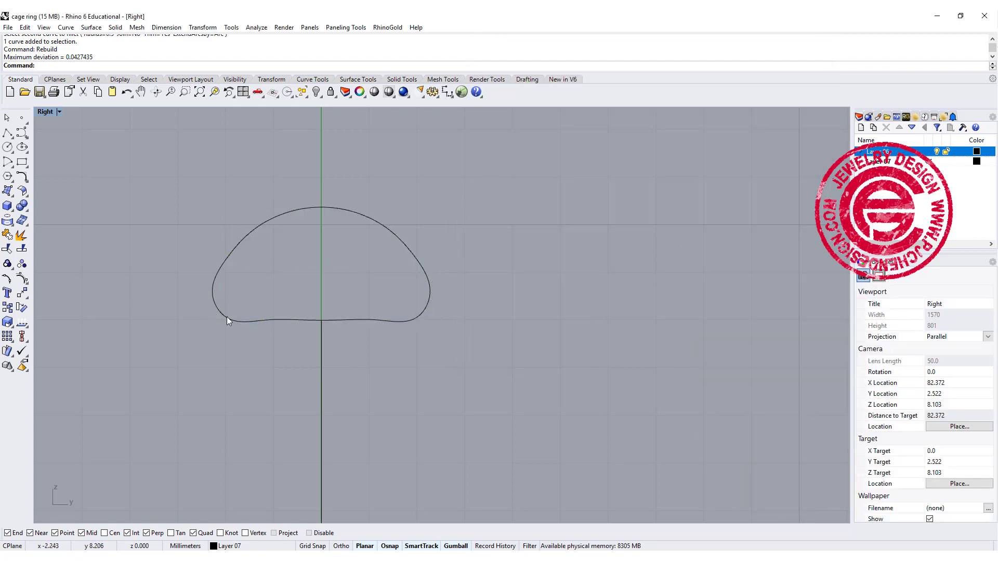
left_click(228, 317)
scroll(268, 319, "up", 4)
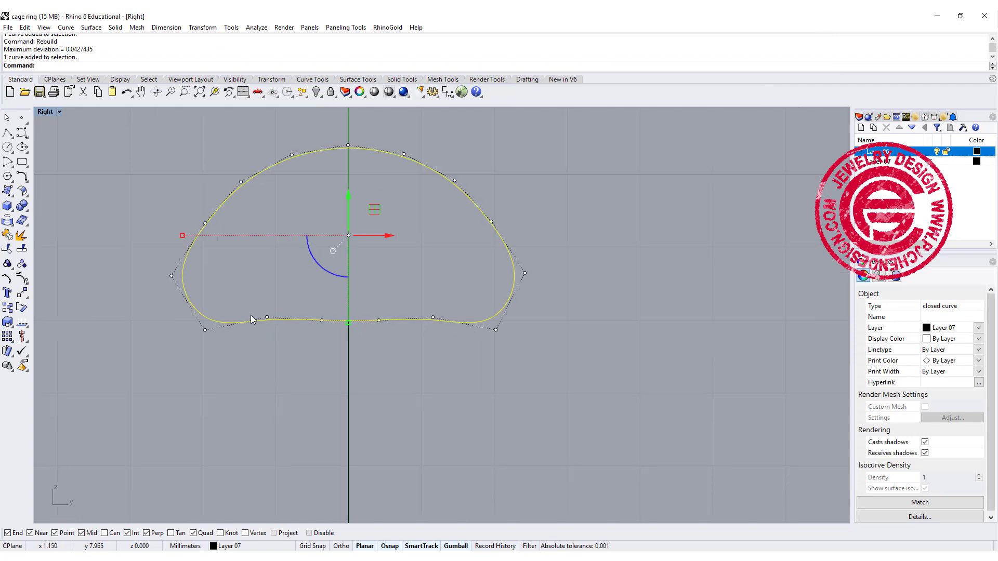
Set the six bottom control points' Z to the circle's top Quad with SetPt.
left_click_drag(128, 309, 528, 347)
type("S")
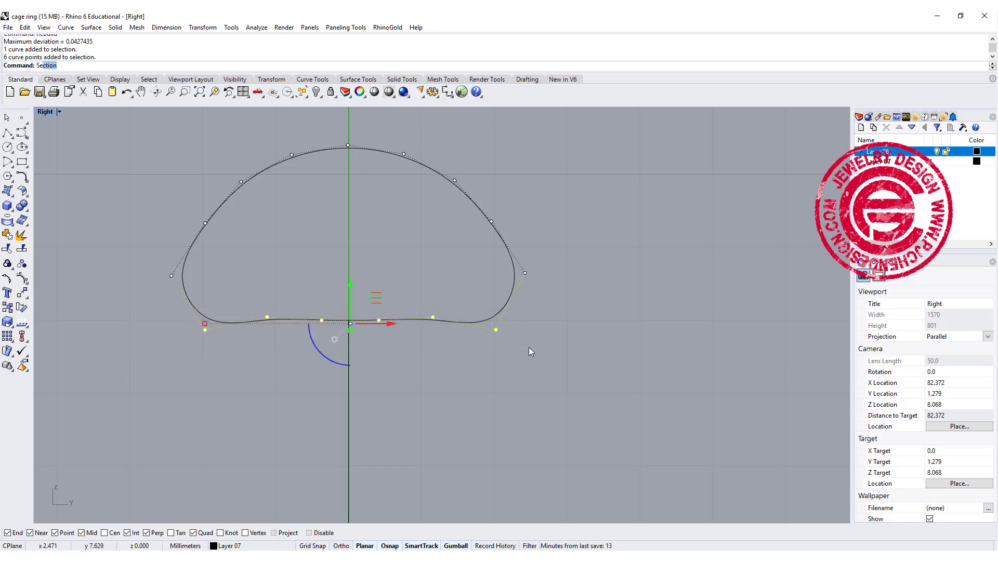
type("tpt")
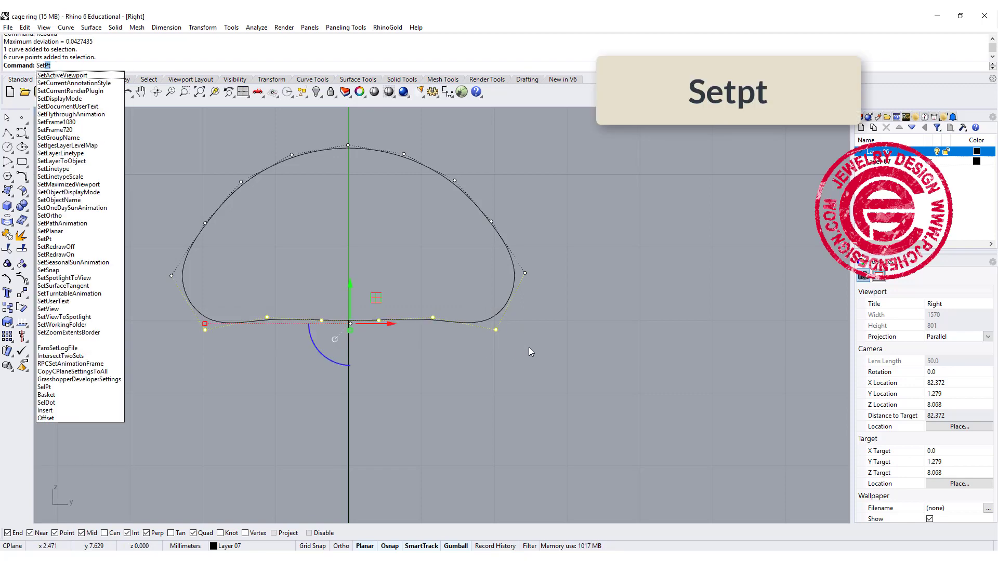
key("Return")
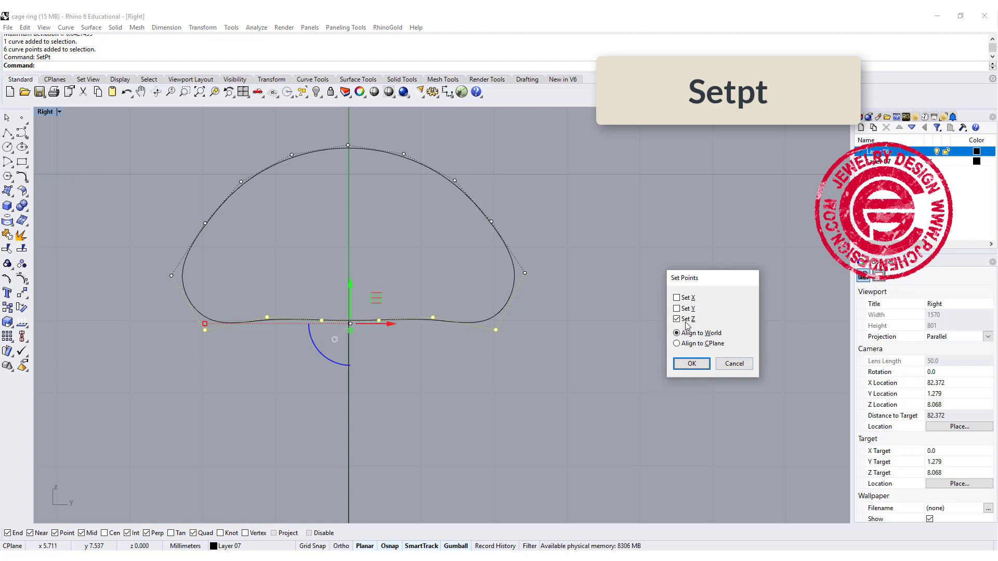
left_click(691, 363)
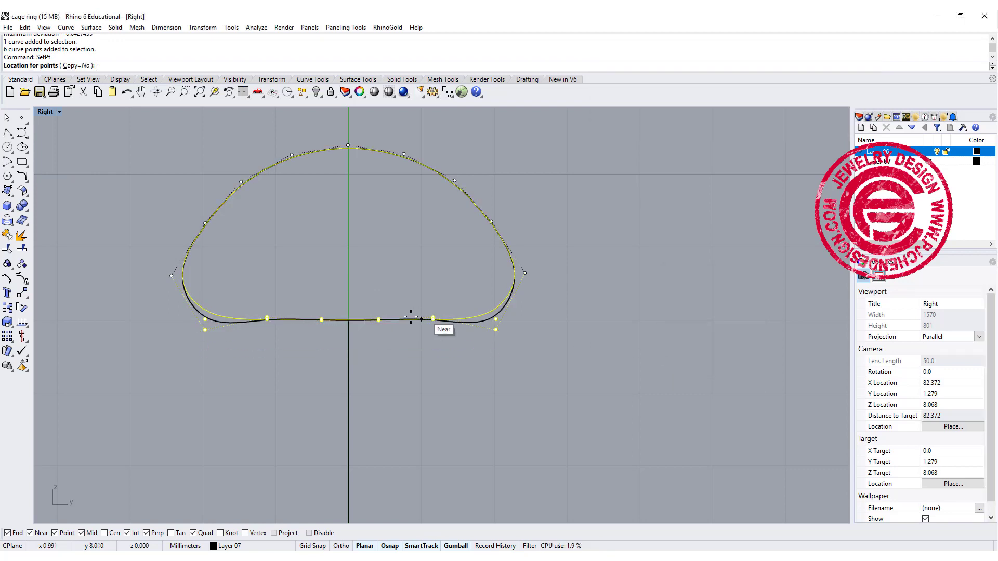
left_click(348, 320)
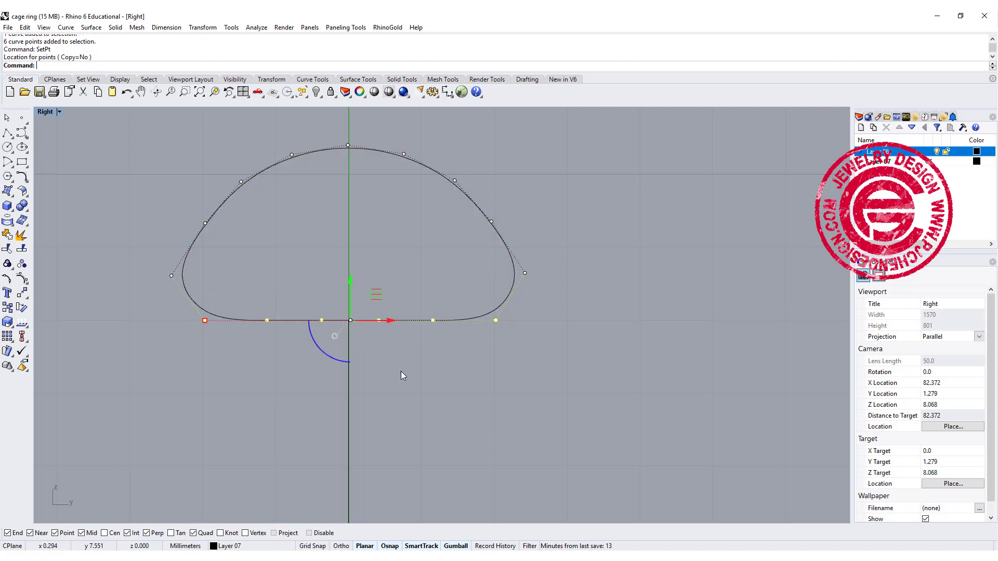
key("Escape")
scroll(483, 262, "down", 2)
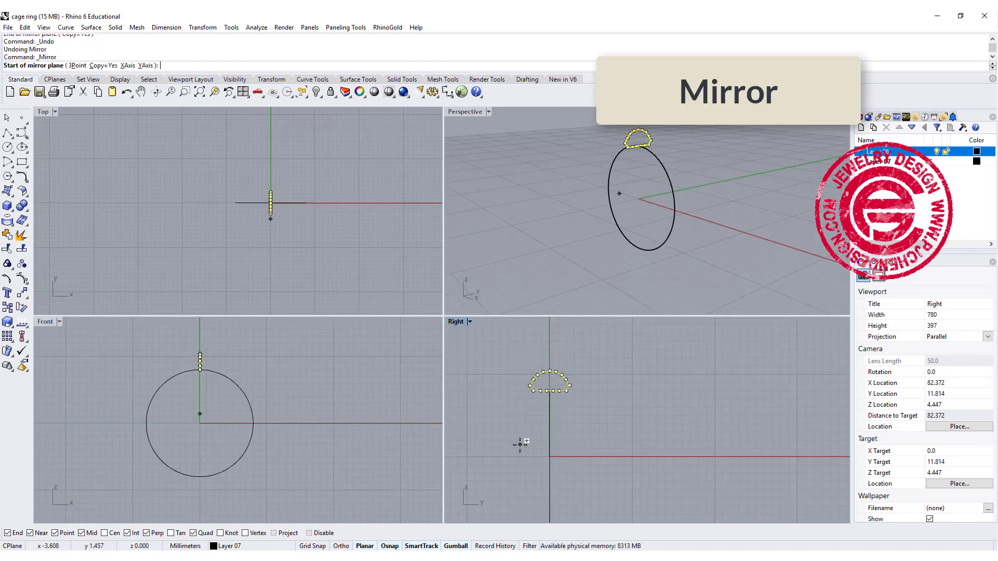
Mirror the profile about the origin to the bottom of the ring circle.
type("0")
key("Return")
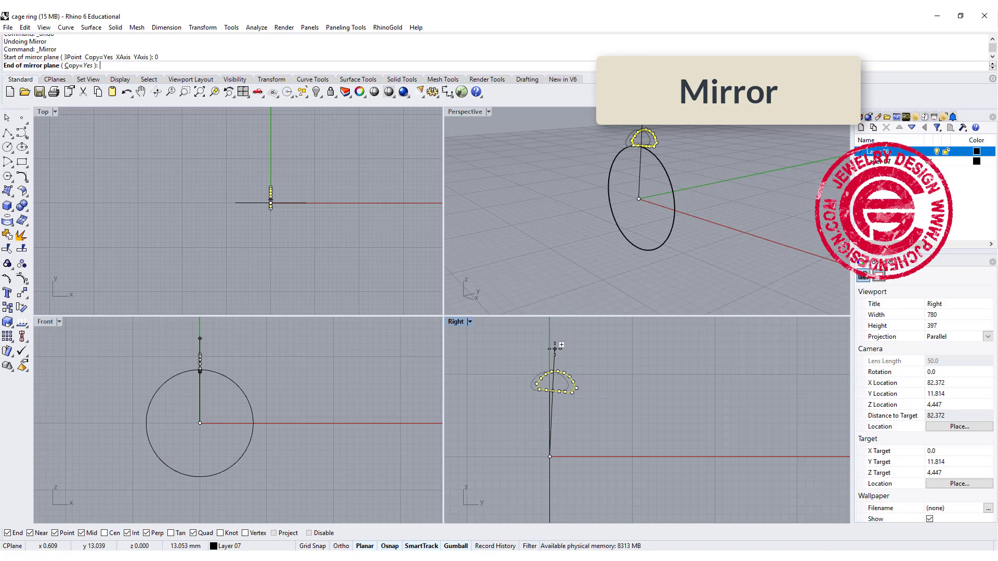
right_click_drag(569, 457, 574, 398)
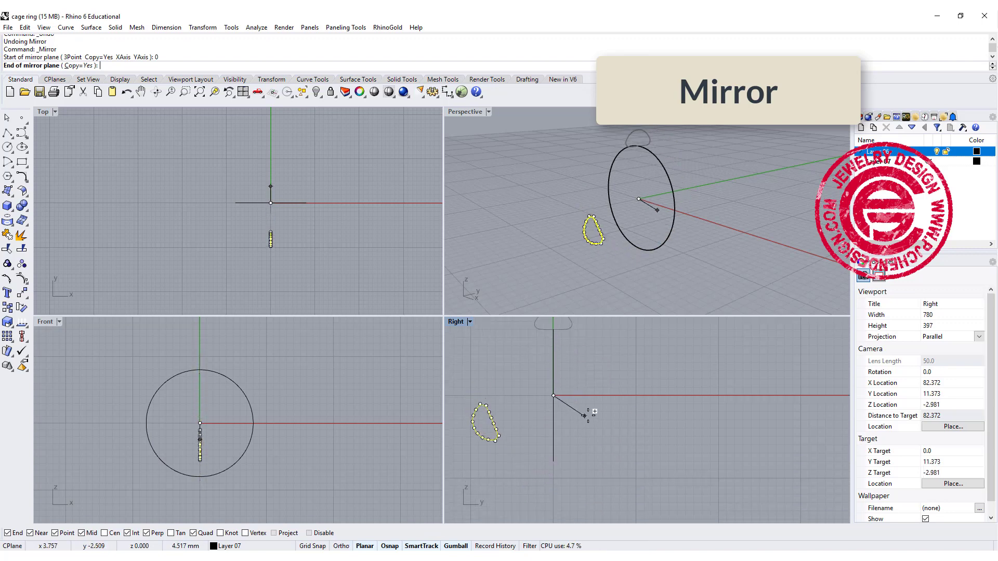
left_click(612, 398)
key("Escape")
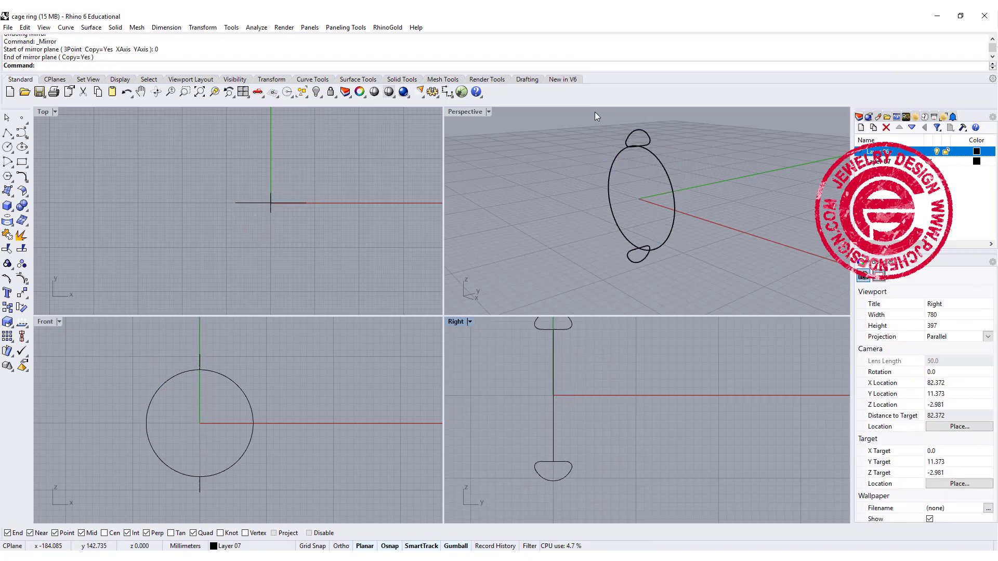
Enlarge the top profile with Scale 3D using a base point and two reference points.
double_click(465, 112)
mouse_move(526, 225)
right_mouse_down()
mouse_move(397, 227)
mouse_move(526, 239)
right_mouse_up()
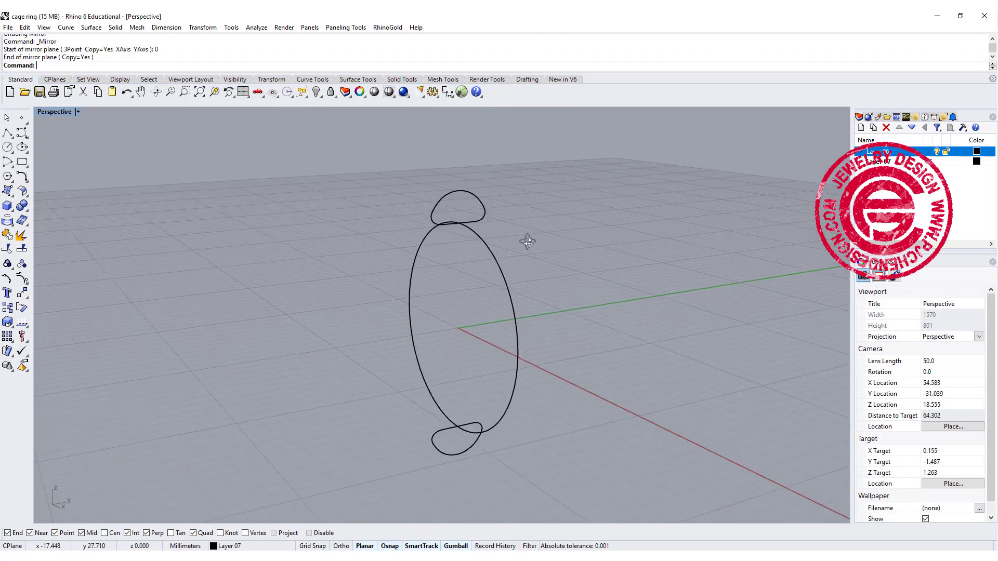
left_click(479, 217)
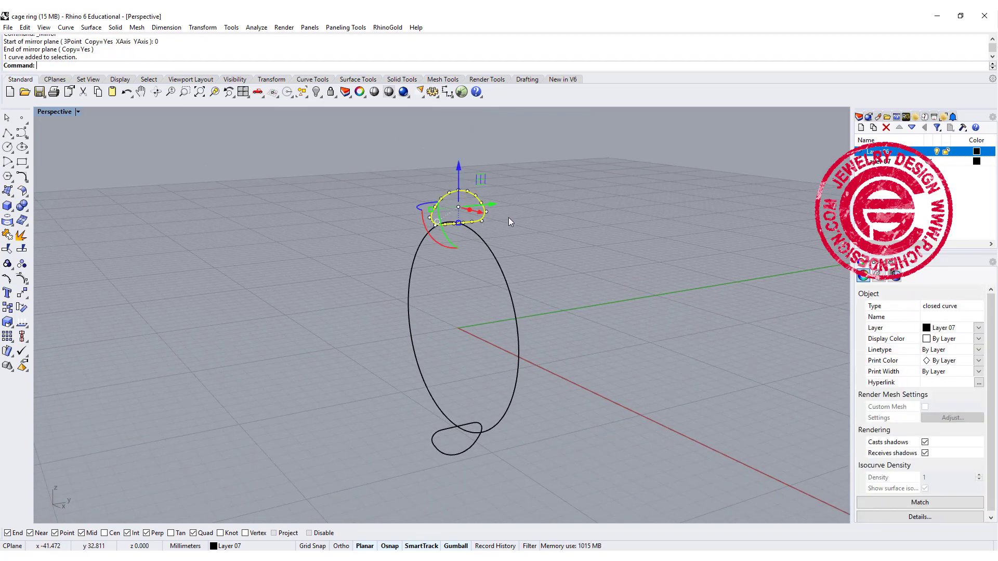
left_click(23, 324)
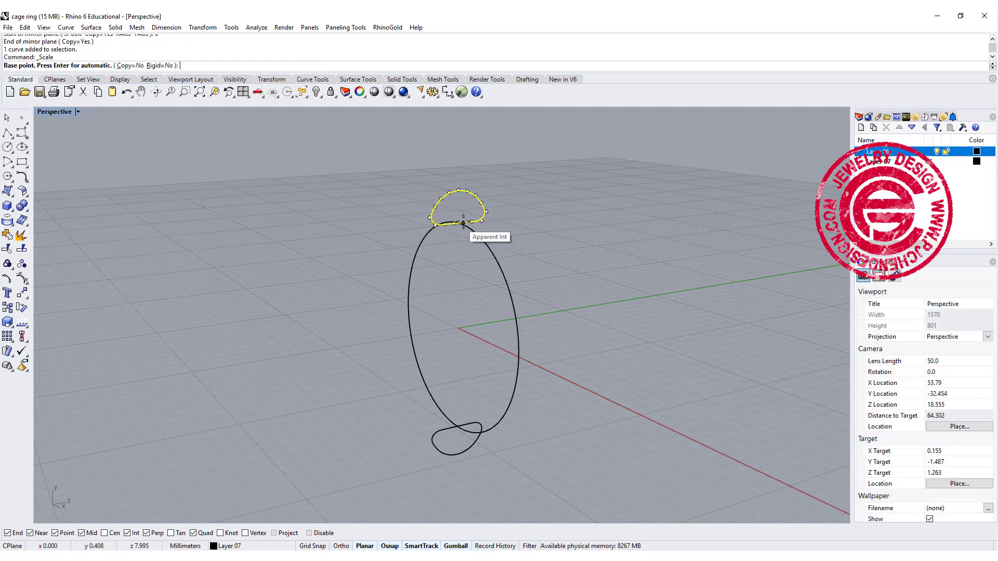
scroll(507, 236, "up", 5)
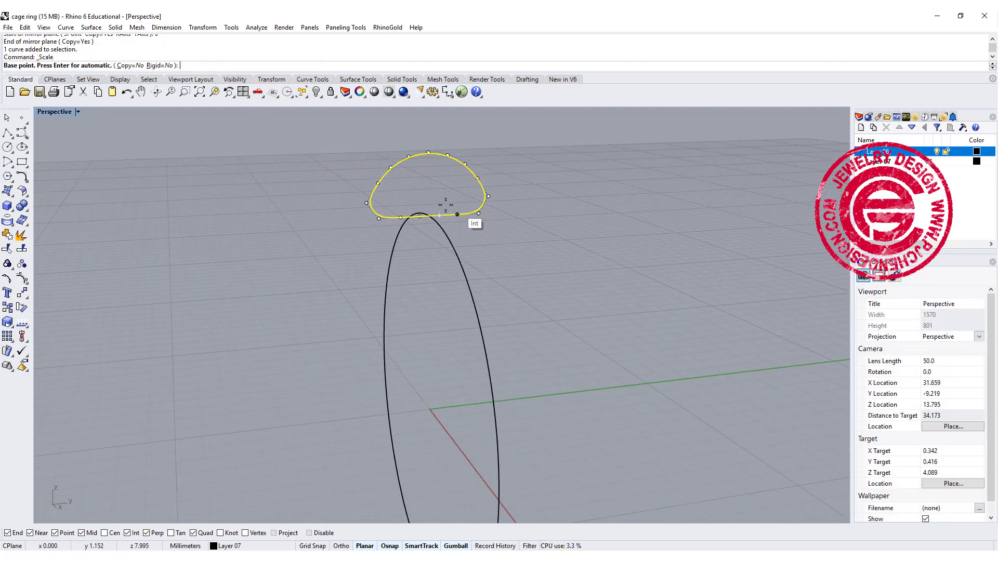
left_click(430, 215)
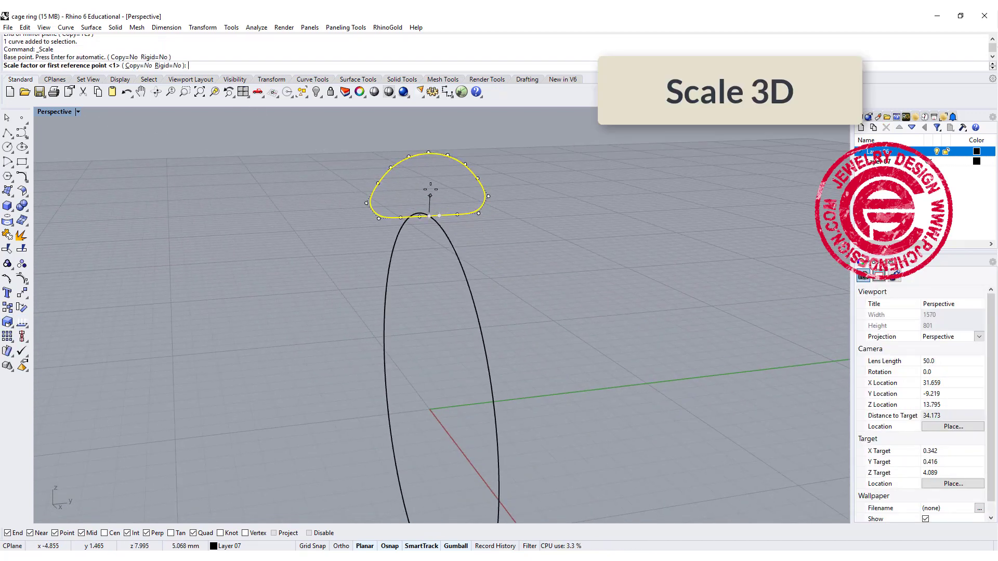
left_click(428, 152)
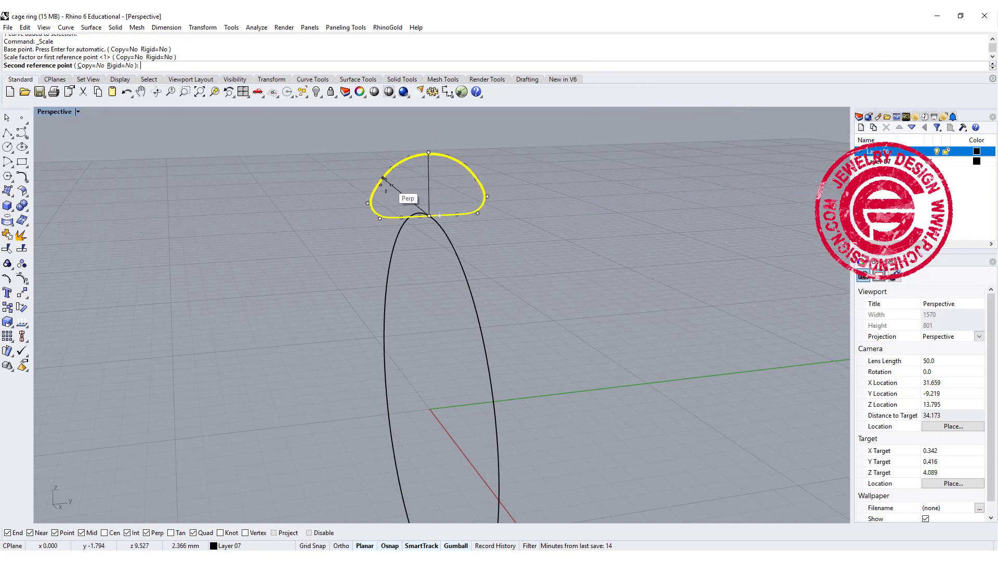
key("ctrl+m")
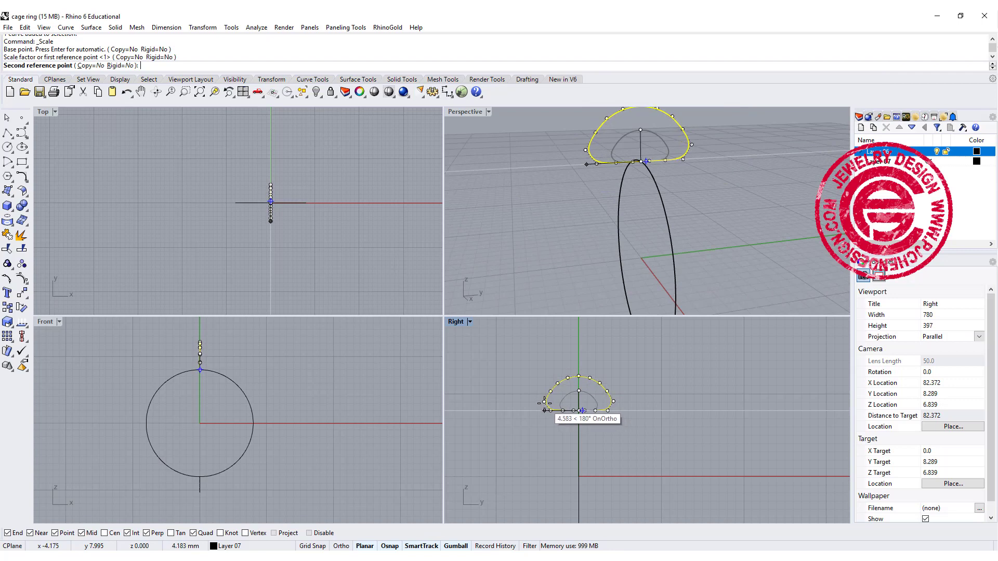
left_click(545, 408)
left_click(664, 435)
Widen the top profile horizontally with the gumball scale handle.
scroll(664, 434, "down", 3)
scroll(616, 398, "up", 2)
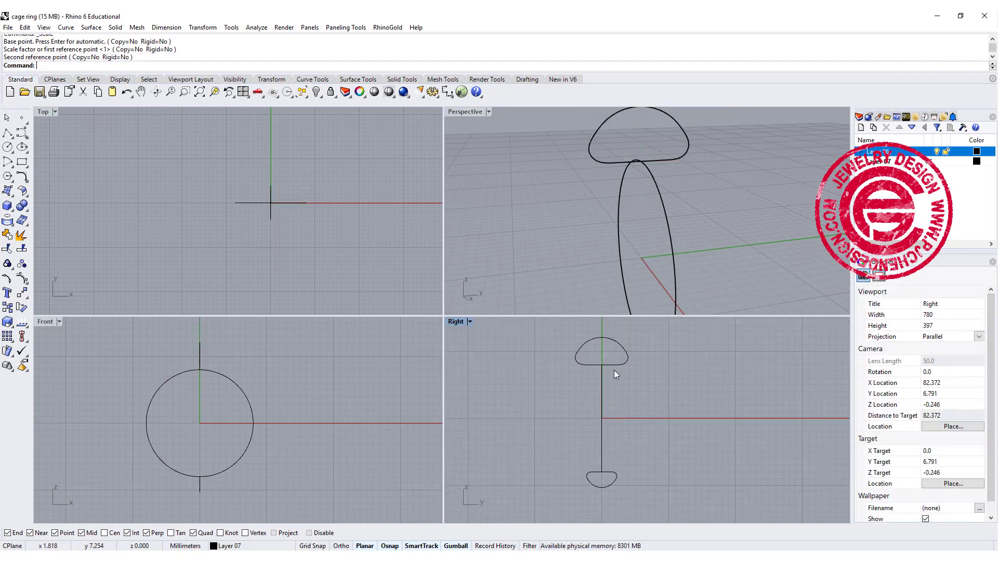
left_click(619, 379)
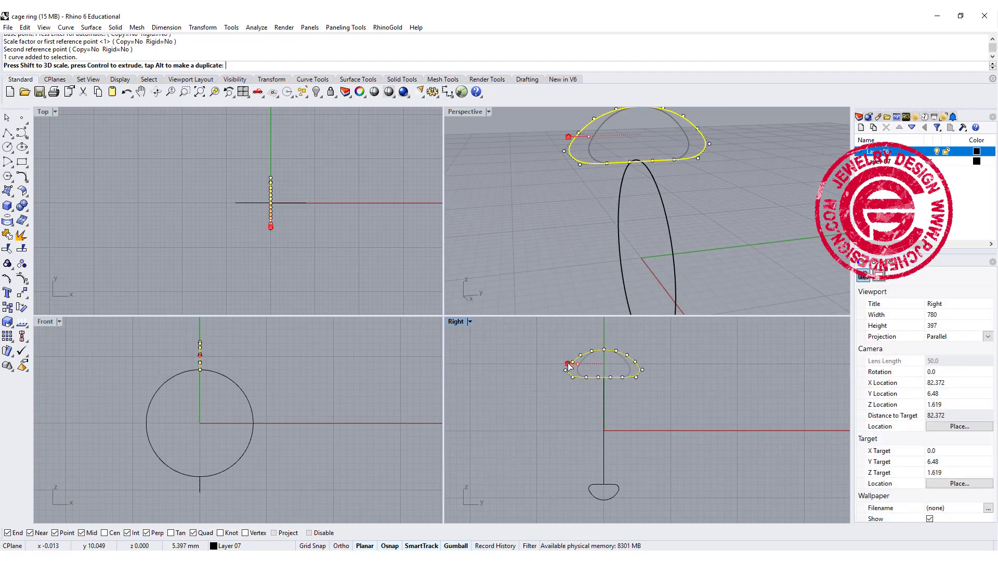
left_click_drag(578, 367, 566, 368)
left_click(672, 411)
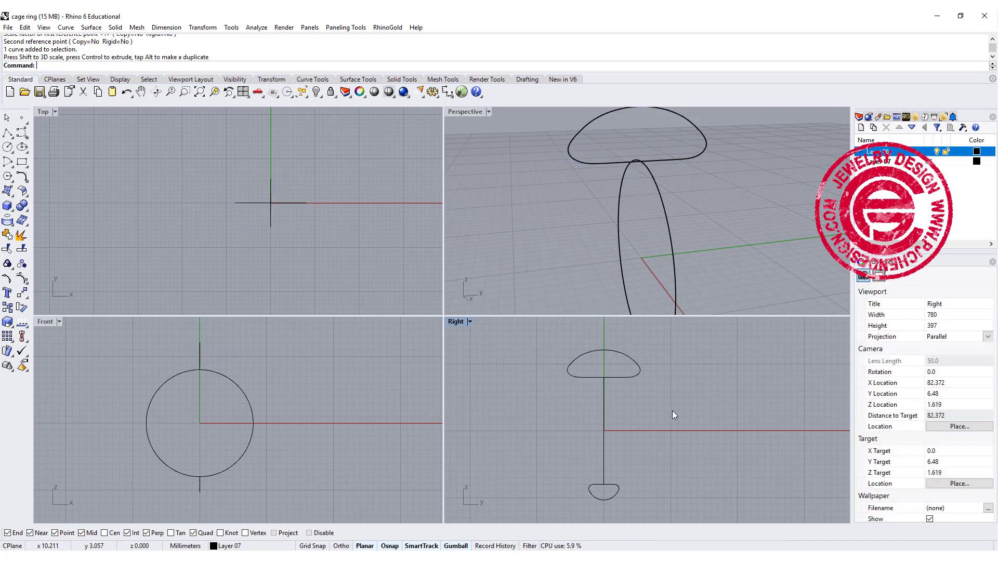
double_click(466, 112)
mouse_move(467, 114)
right_mouse_down()
mouse_move(557, 220)
mouse_move(563, 216)
right_mouse_up()
Set up Sweep 1 Rail with the circle rail and both profiles, aligning their seams.
left_click(91, 27)
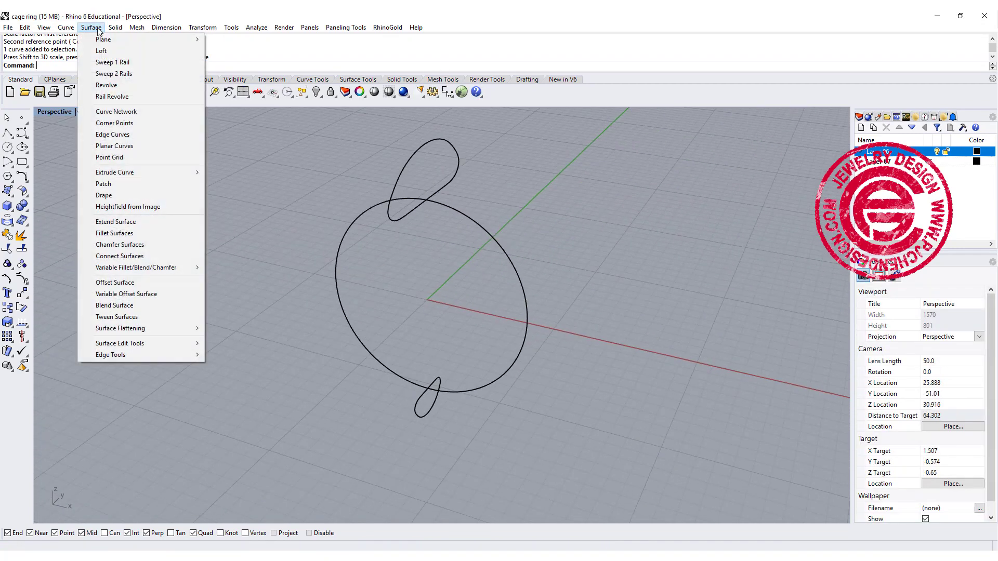
left_click(113, 63)
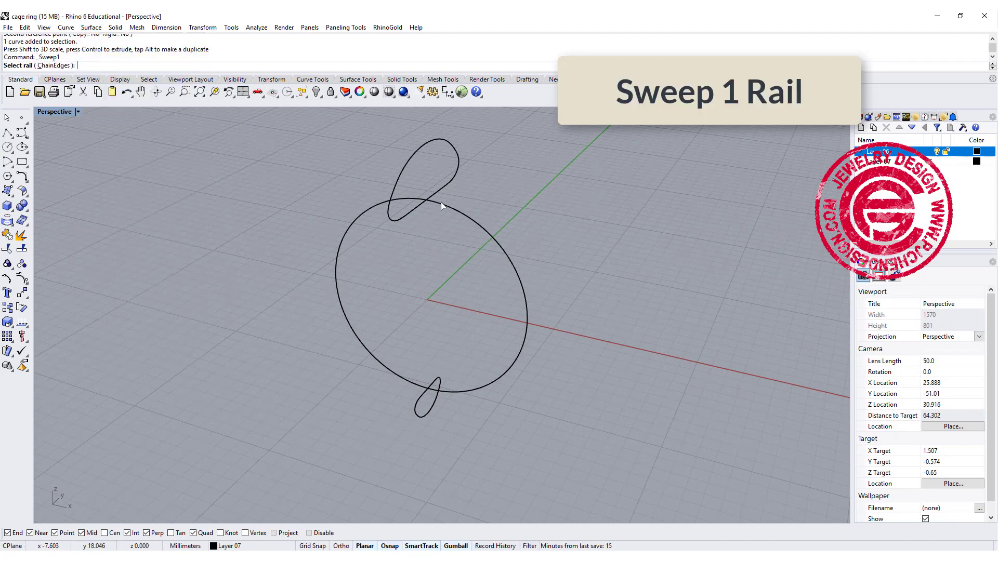
left_click(443, 205)
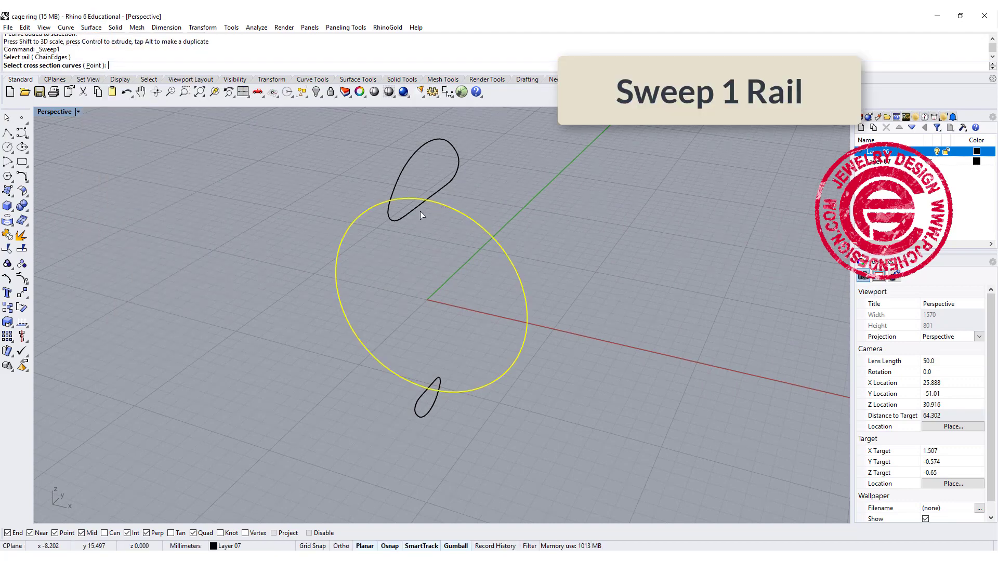
left_click(418, 420)
key("Return")
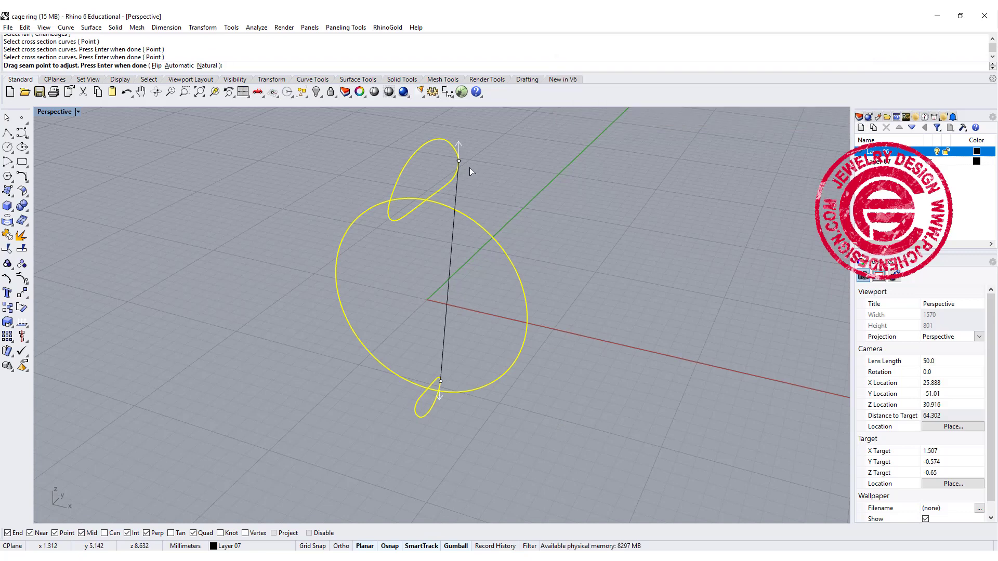
left_click_drag(458, 160, 426, 199)
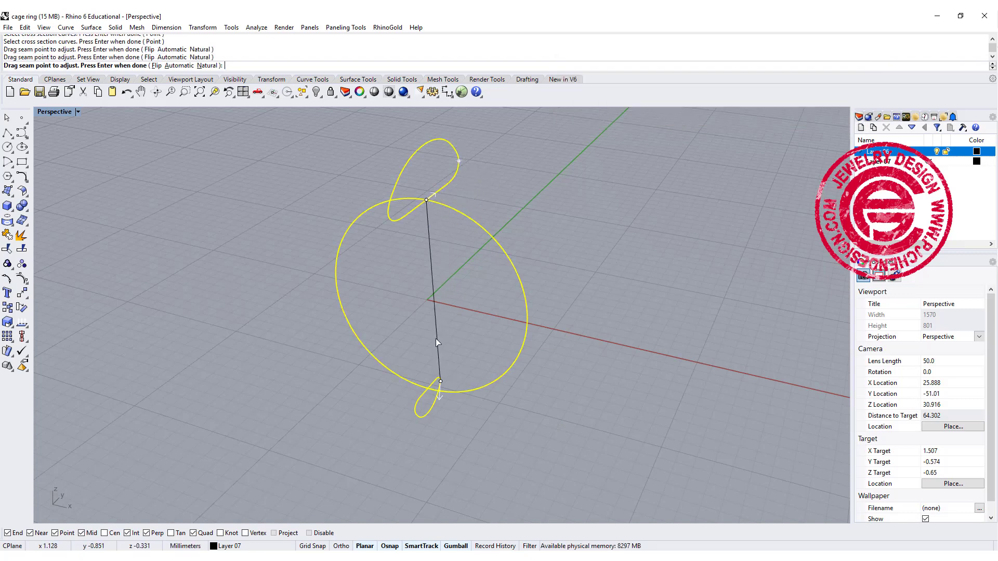
left_click_drag(440, 380, 429, 389)
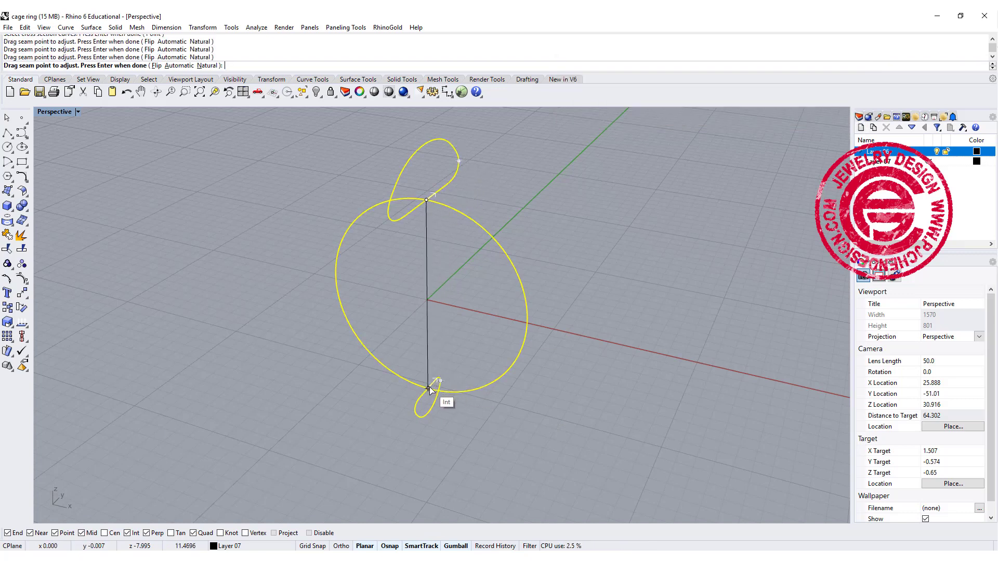
right_click_drag(620, 256, 585, 259)
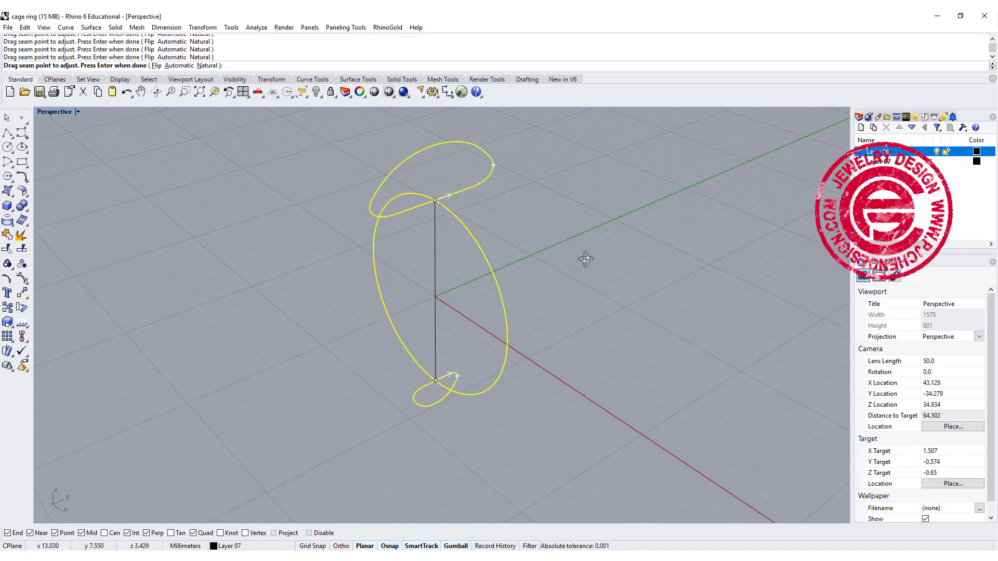
key("Return")
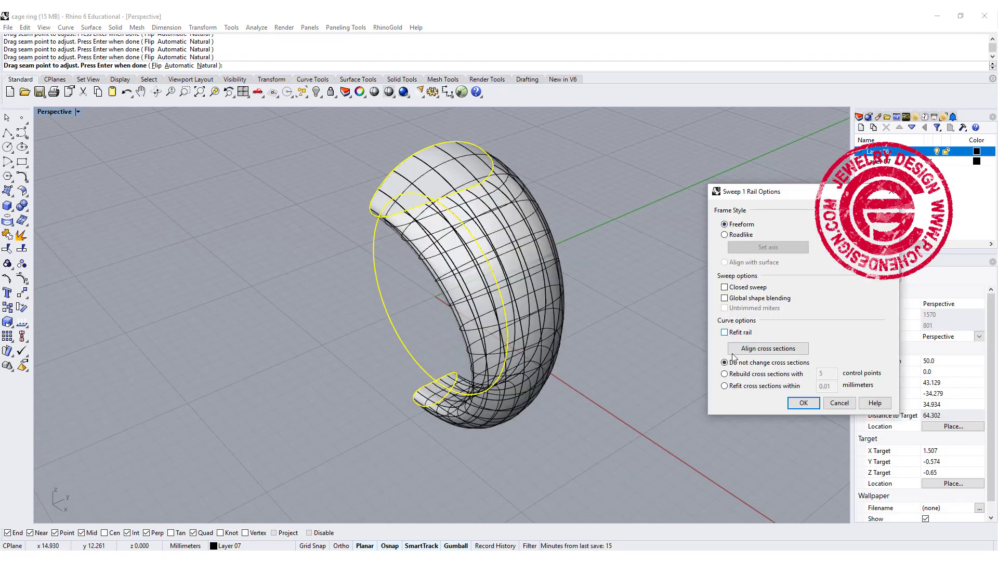
Make it a closed sweep with unchanged cross sections and create the shank surface.
left_click(724, 287)
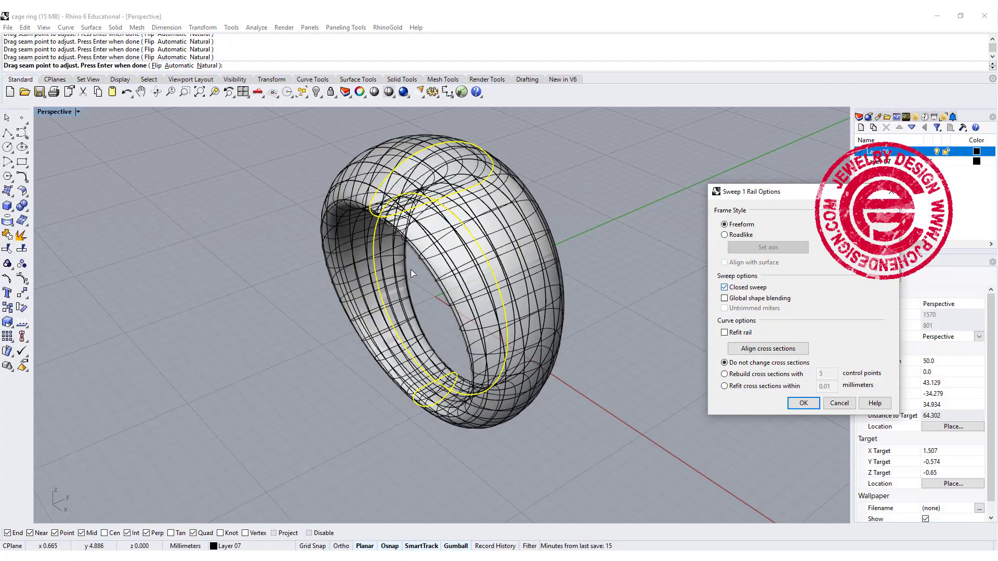
mouse_move(457, 256)
right_mouse_down()
mouse_move(602, 265)
mouse_move(530, 329)
mouse_move(558, 345)
mouse_move(586, 301)
mouse_move(588, 254)
right_mouse_up()
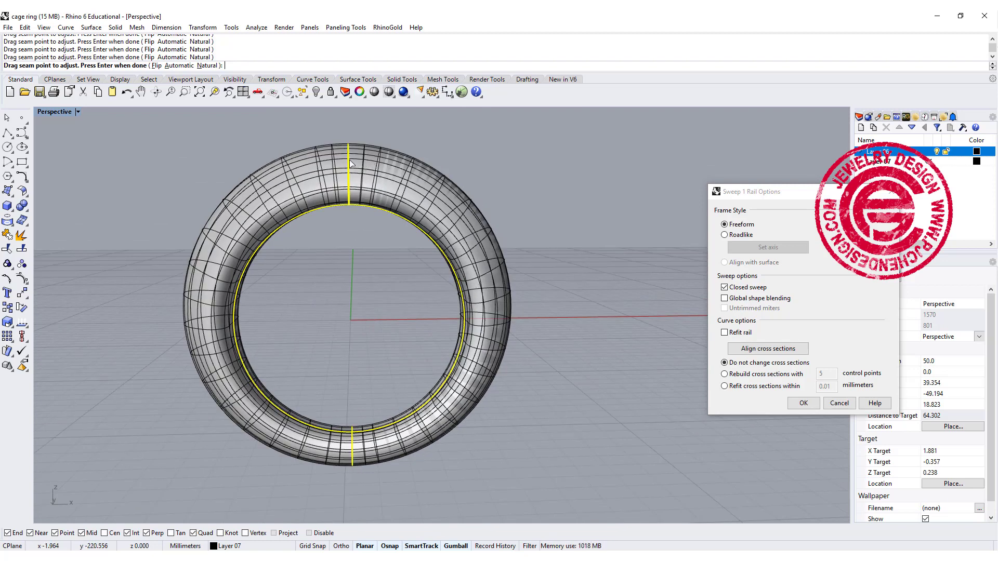
mouse_move(351, 164)
right_mouse_down()
mouse_move(501, 224)
mouse_move(377, 270)
mouse_move(389, 269)
right_mouse_up()
left_click(724, 374)
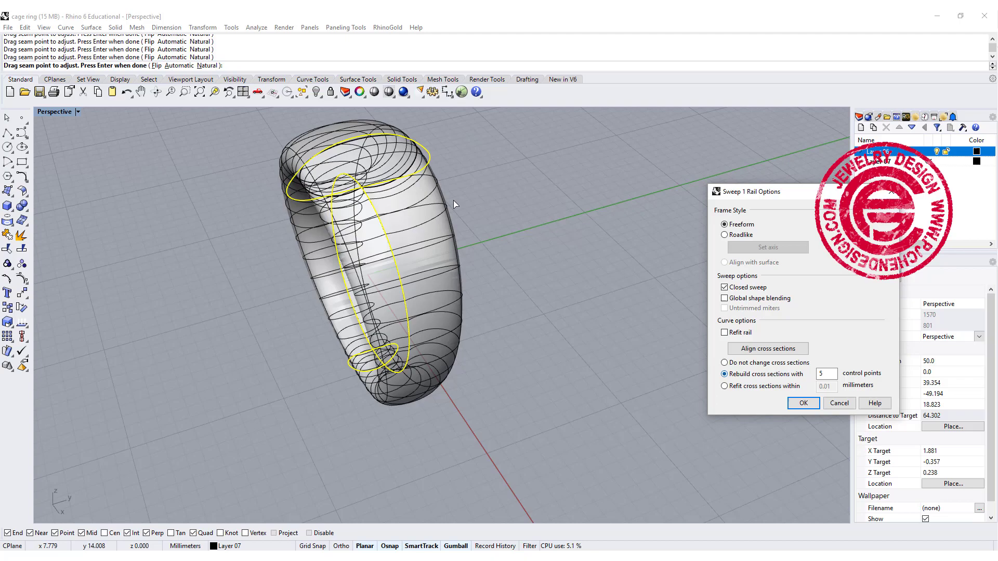
mouse_move(484, 255)
right_mouse_down()
mouse_move(458, 194)
mouse_move(529, 222)
right_mouse_up()
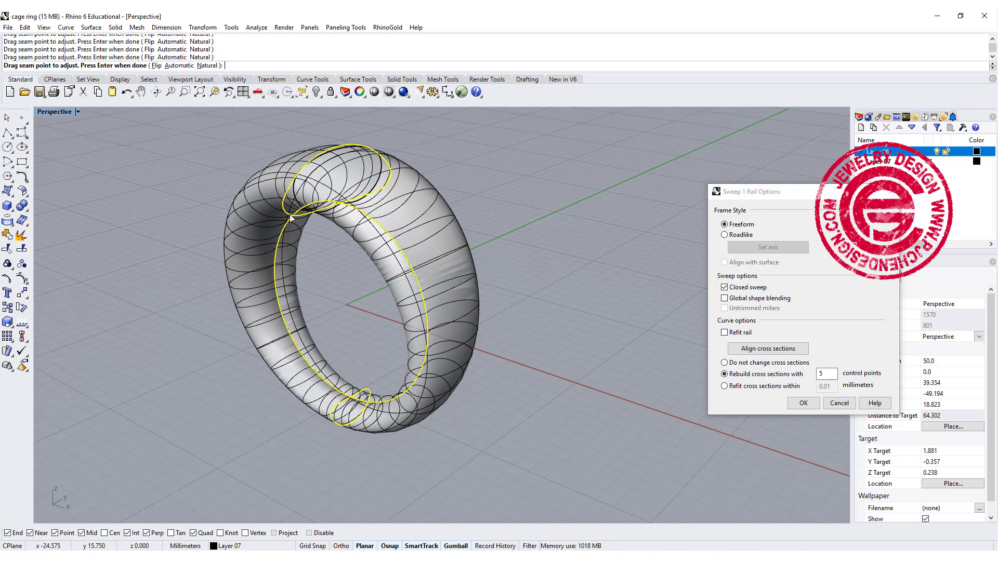
right_click_drag(460, 247, 496, 239)
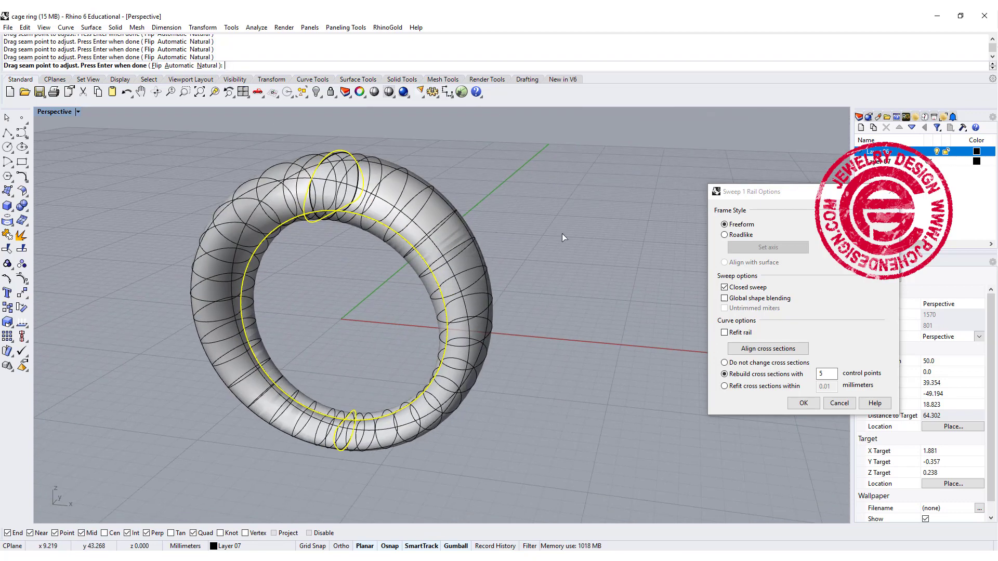
left_click(724, 363)
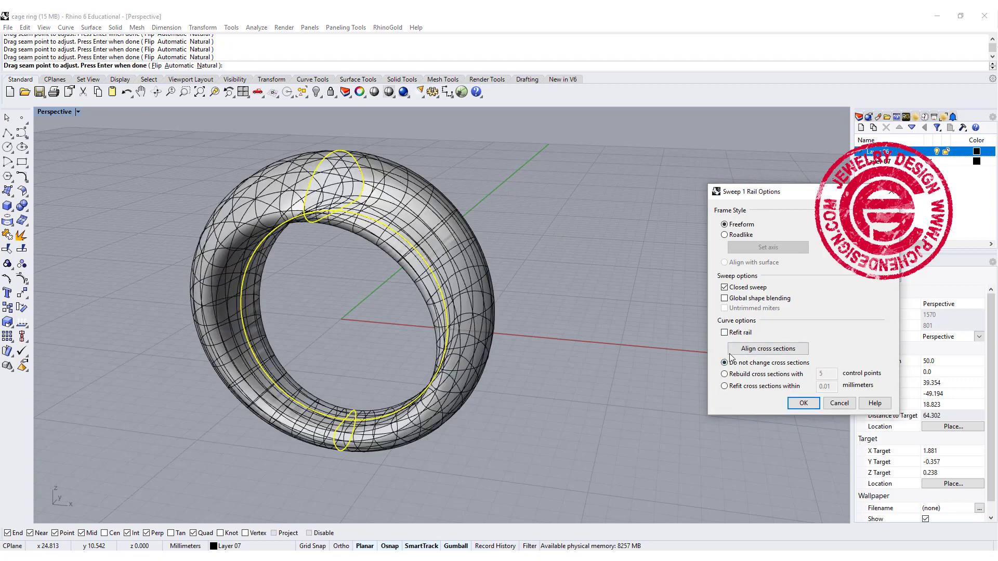
left_click(803, 403)
right_click_drag(544, 304, 650, 249)
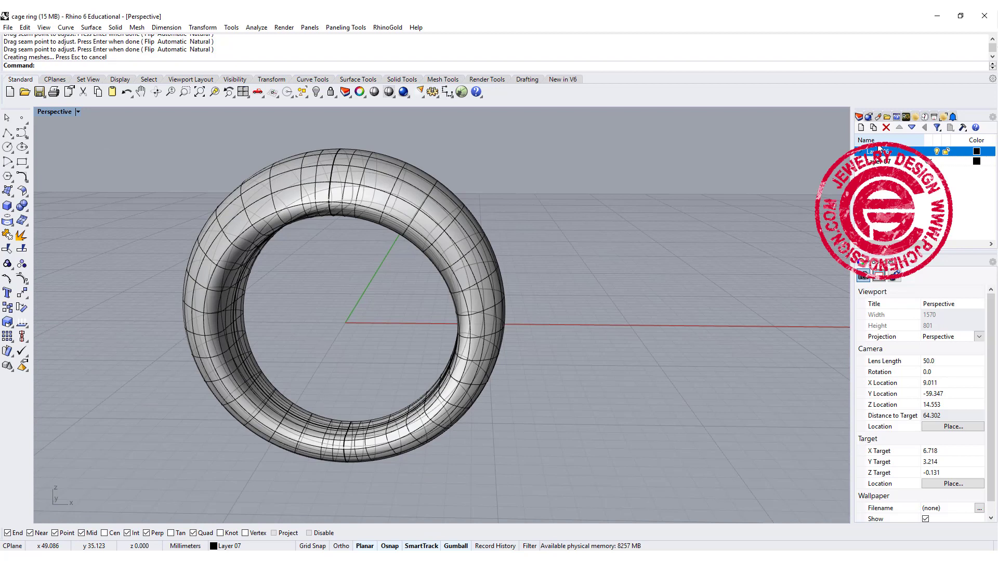
Add a new layer and hide the swept ring surface.
left_click(860, 128)
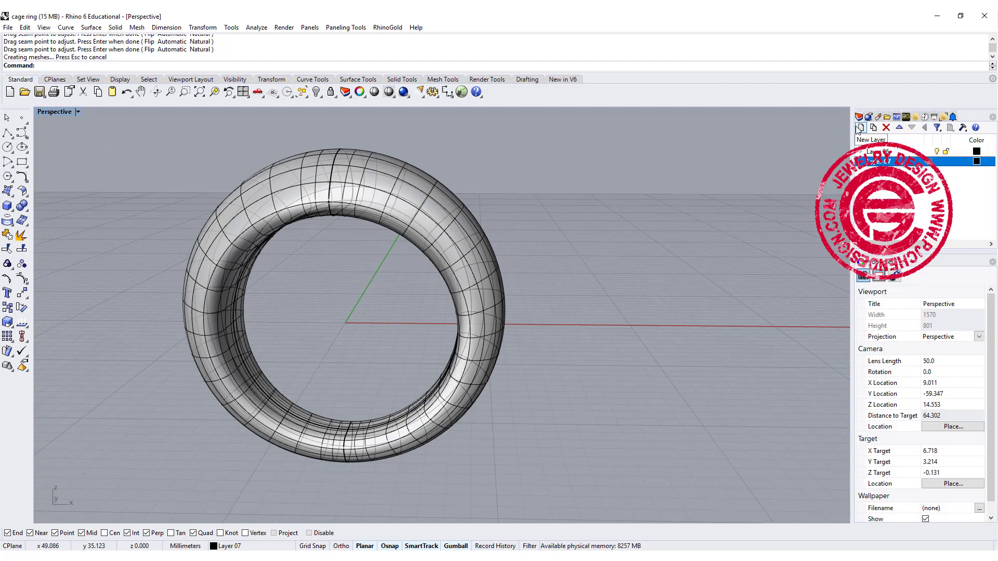
left_click(861, 128)
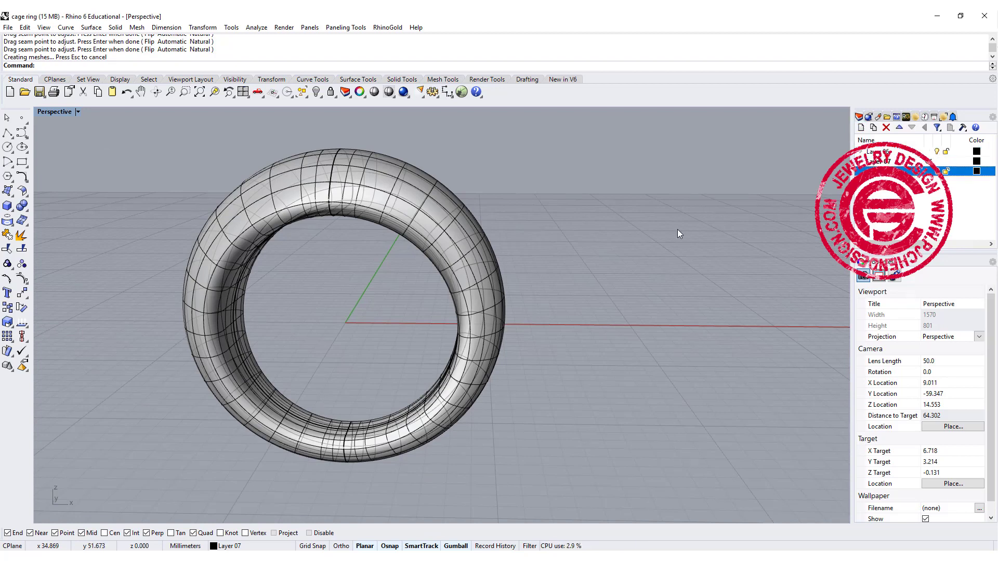
left_click(487, 223)
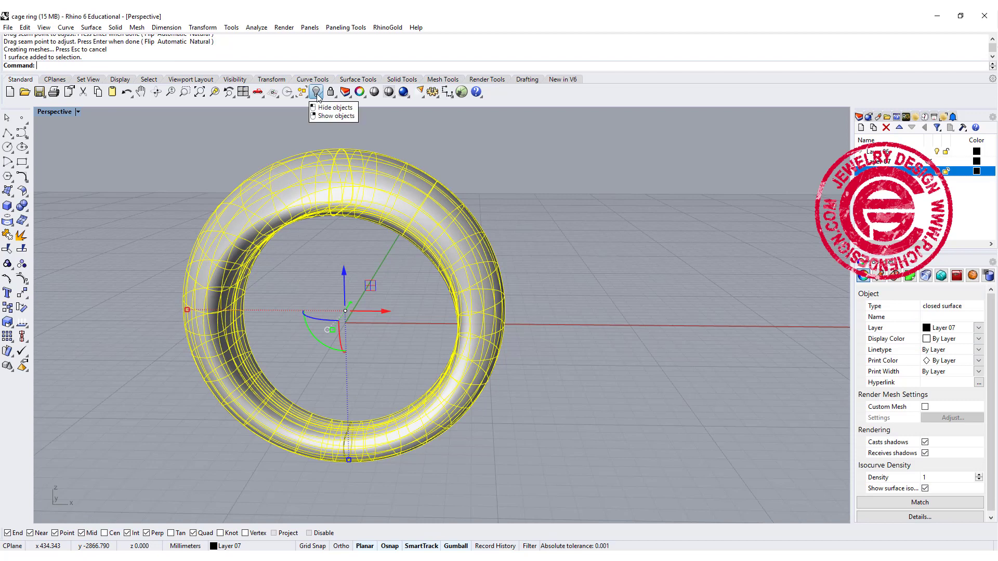
left_click(317, 92)
Offset the top cross-section curve 0.3 inward.
right_click_drag(478, 204, 518, 200)
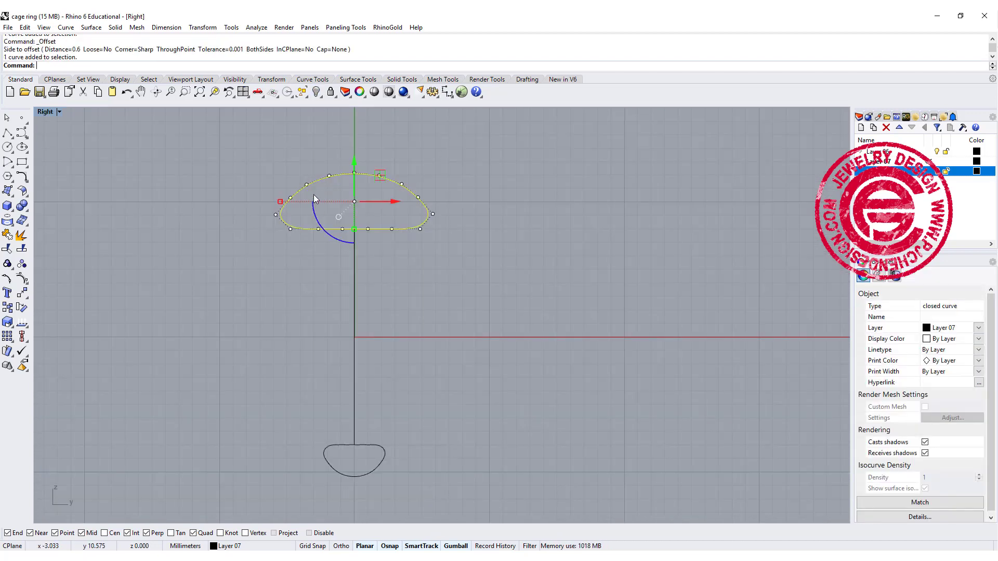
right_click(313, 195)
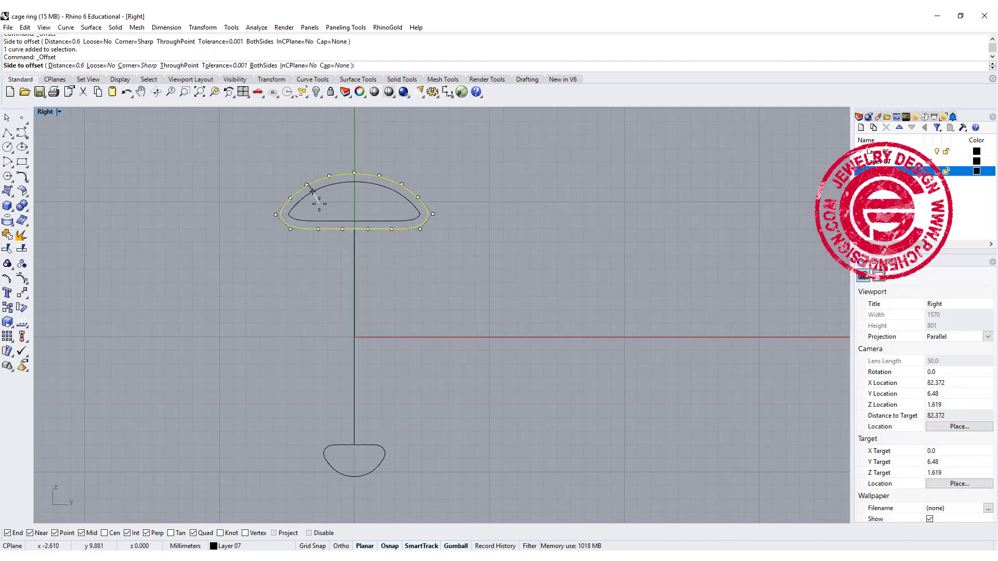
type("0.3")
key("Return")
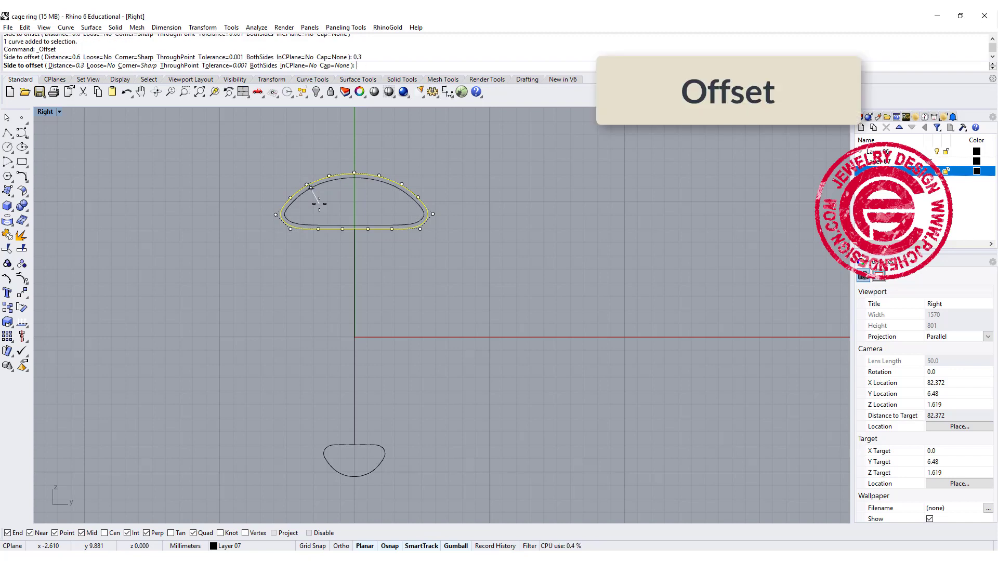
left_click(318, 203)
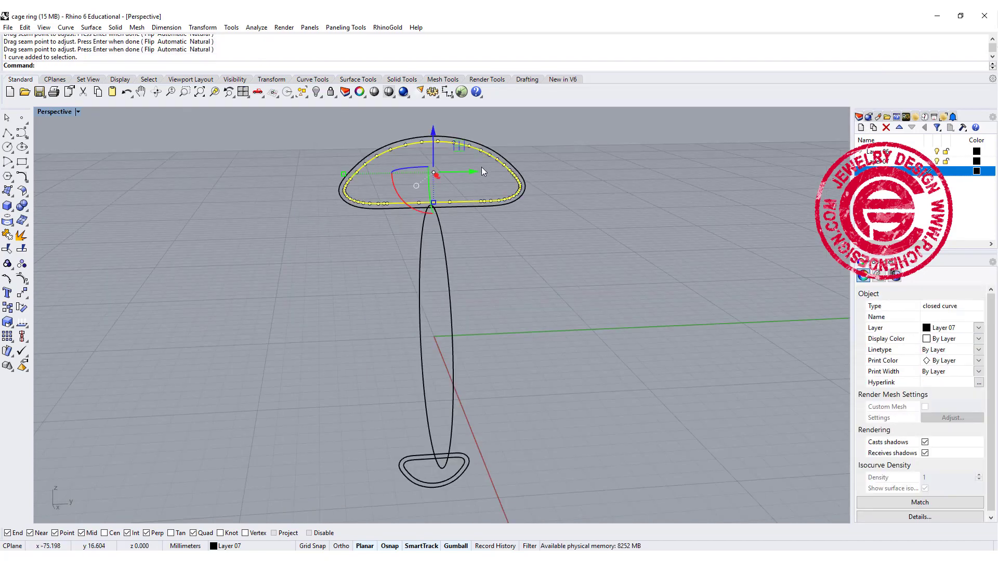
Rebuild the top inner offset curve with 15 points, degree 3.
type("Rebuild")
key("Return")
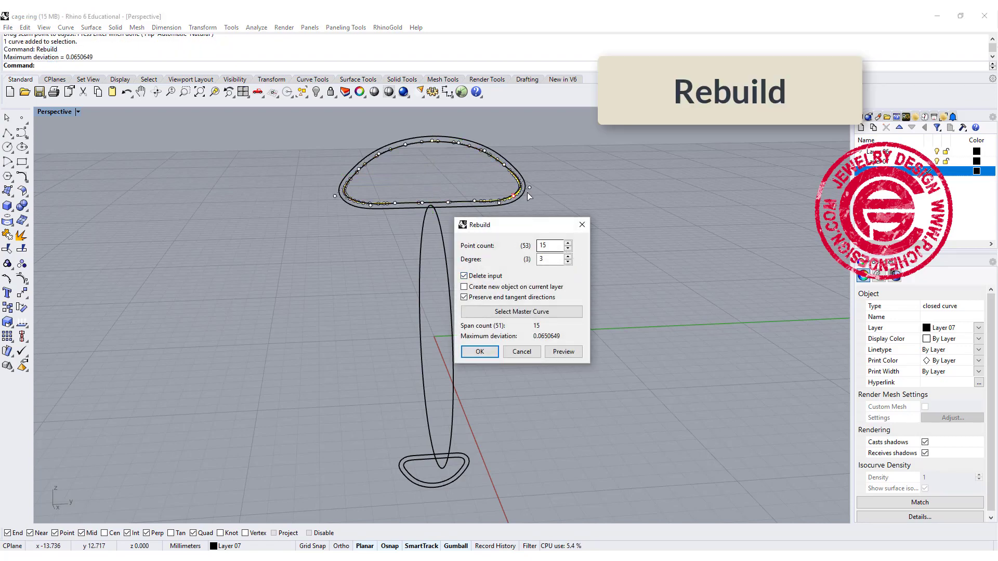
scroll(528, 195, "up", 2)
scroll(540, 192, "up", 2)
scroll(546, 191, "up", 2)
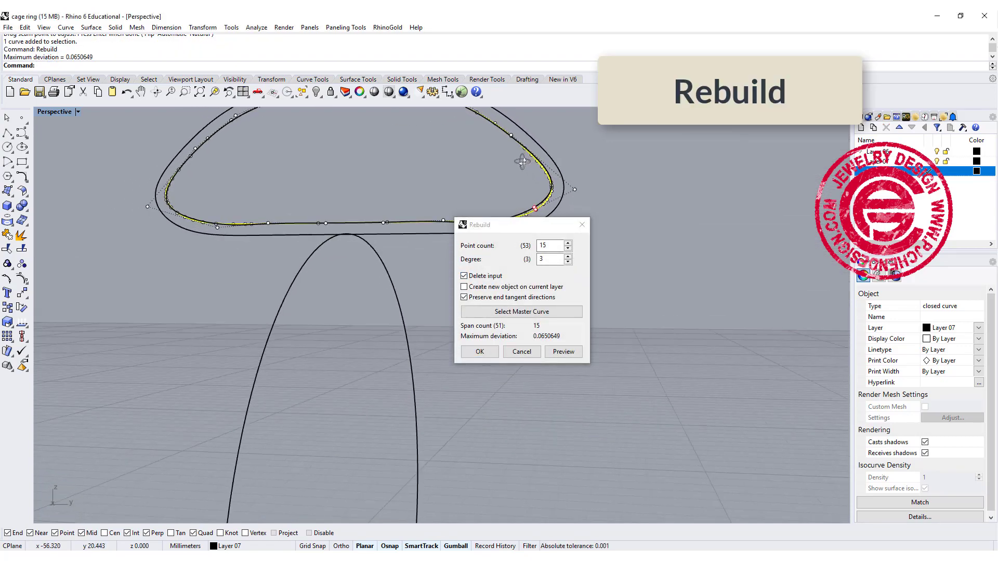
scroll(546, 192, "up", 2)
right_click_drag(546, 191, 546, 208)
left_click(481, 352)
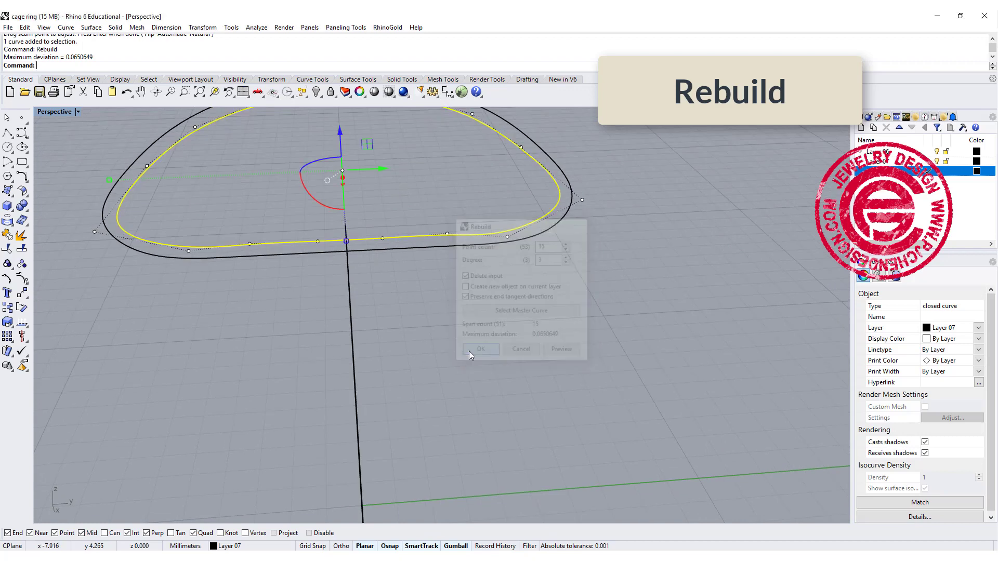
scroll(98, 161, "down", 3)
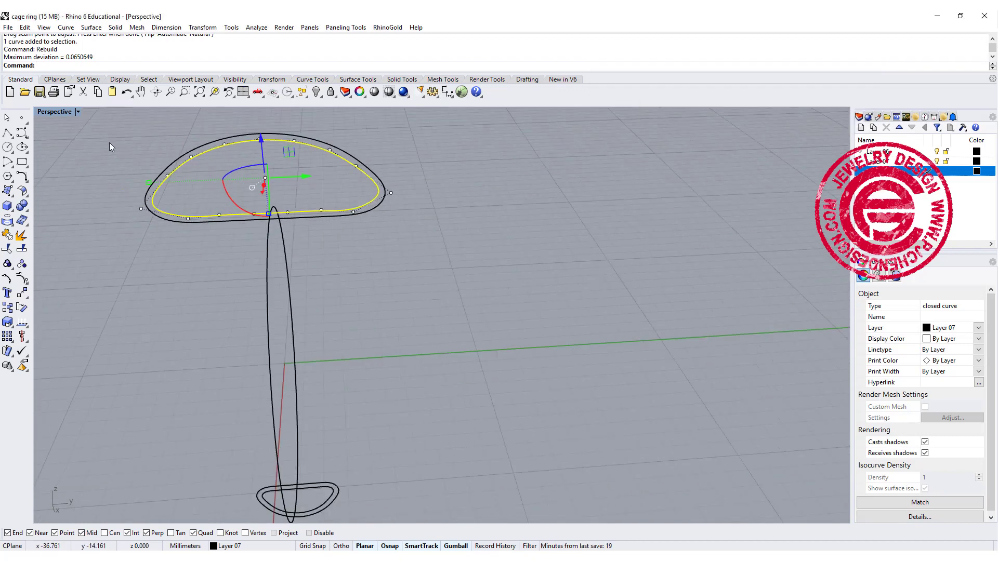
double_click(55, 111)
scroll(572, 351, "up", 3)
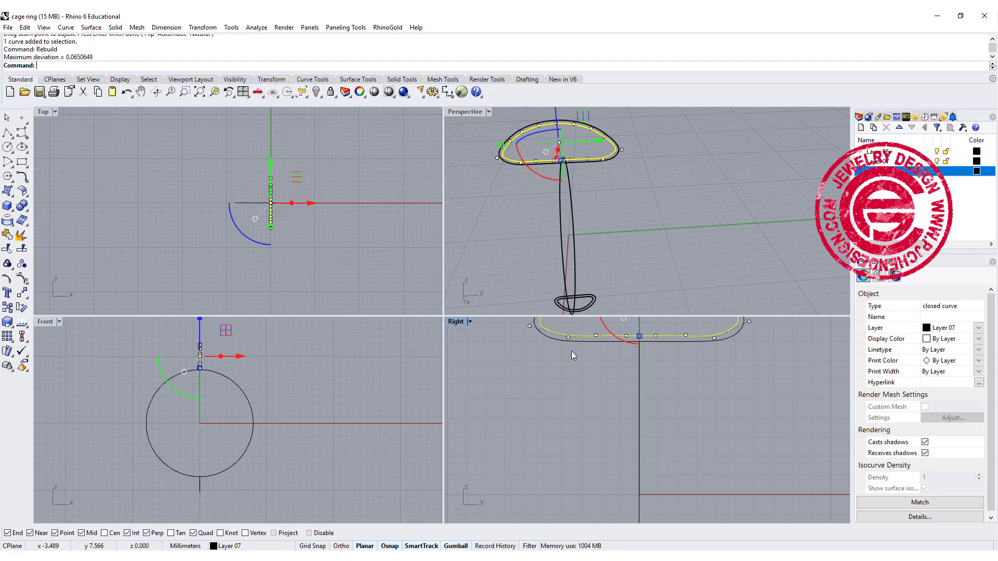
scroll(515, 374, "up", 3)
Level the six bottom points of the top inner curve to one height with SetPt.
left_click_drag(473, 371, 719, 393)
type("Set")
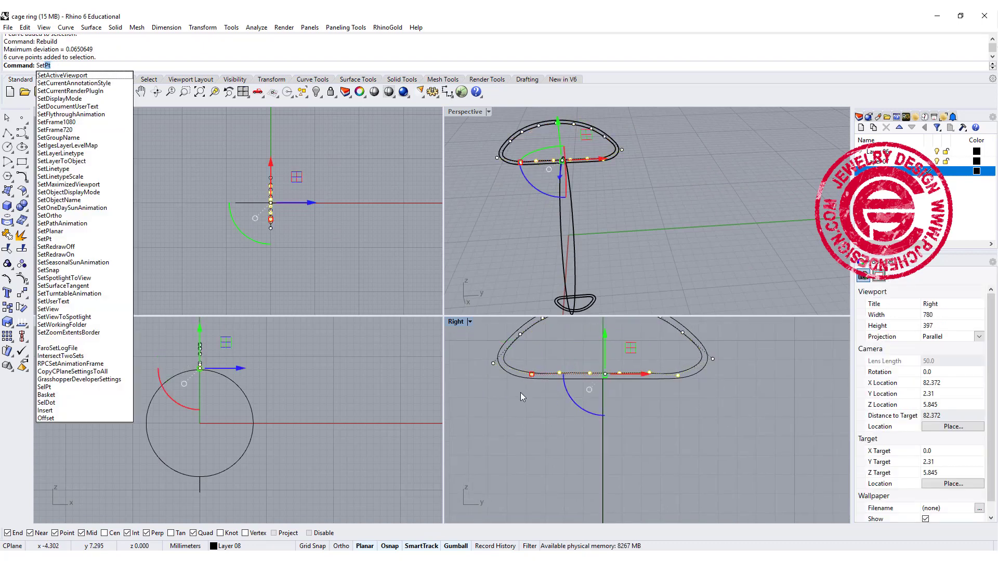
key("Return")
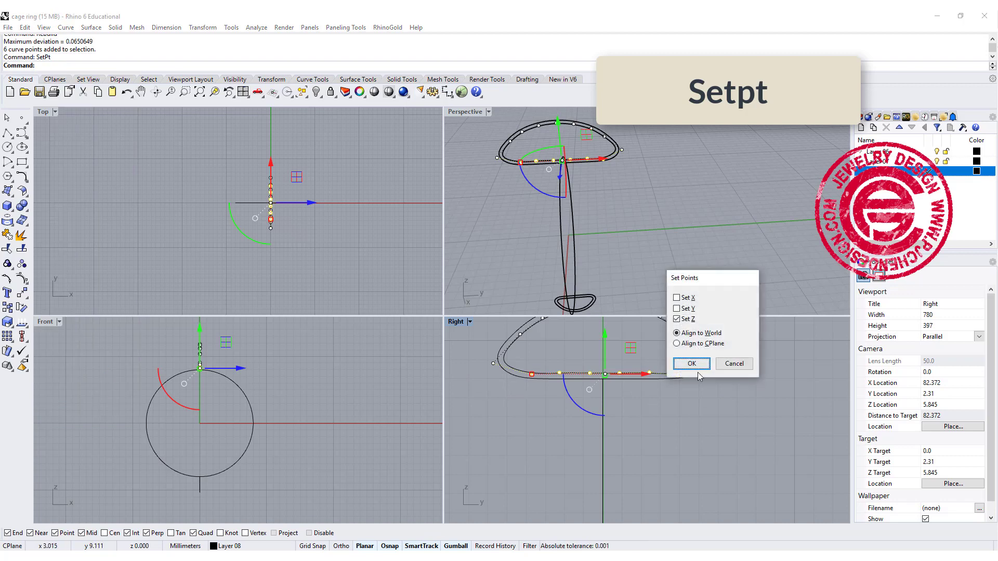
key("Return")
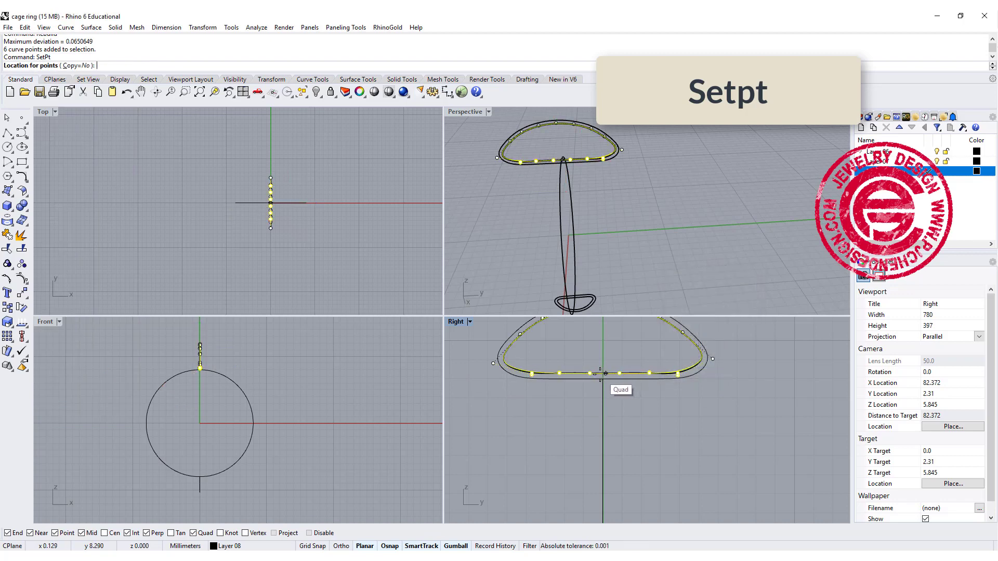
left_click(605, 373)
key("Escape")
right_click_drag(656, 397, 645, 383)
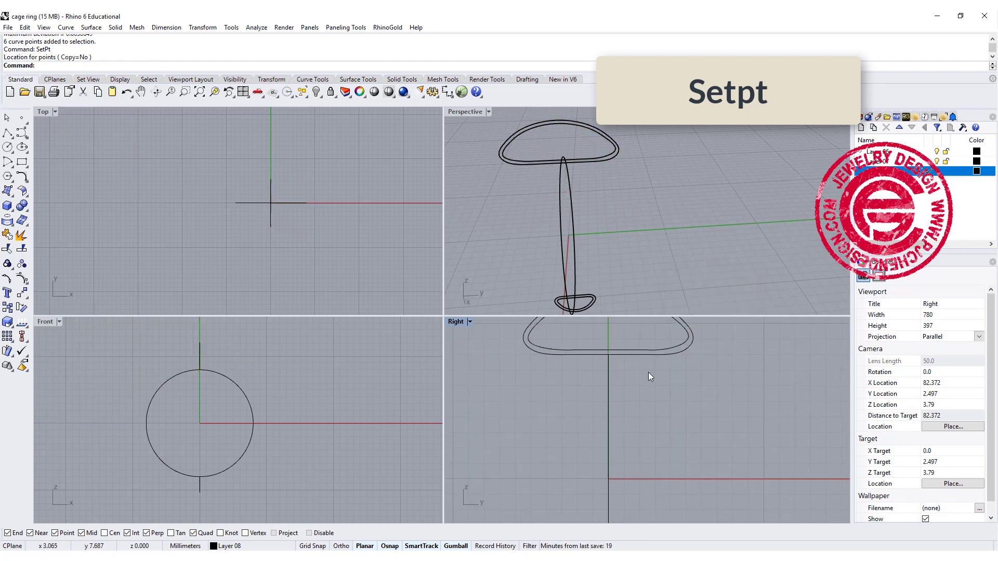
scroll(639, 405, "down", 3)
scroll(597, 424, "up", 2)
scroll(633, 435, "up", 1)
scroll(600, 417, "up", 1)
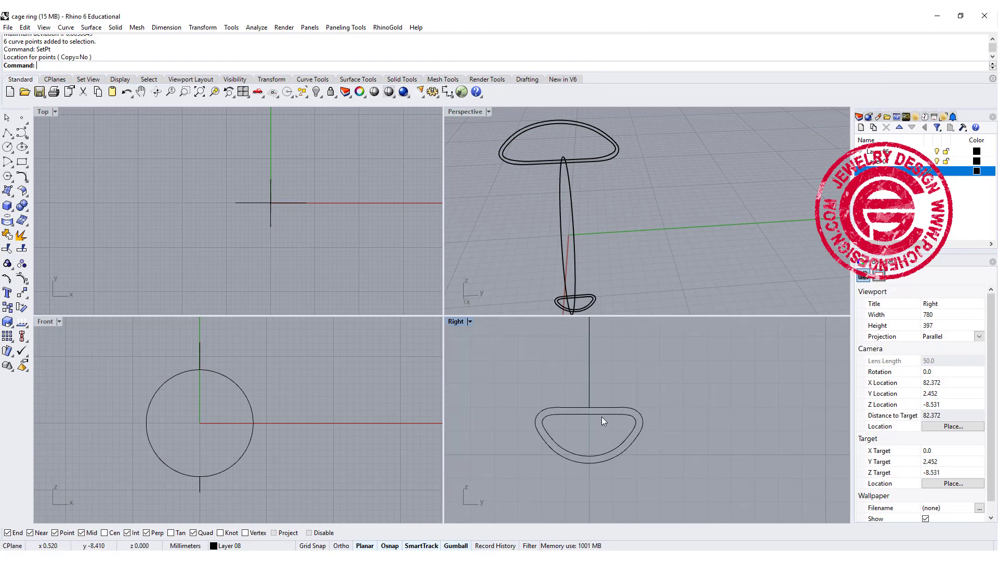
Rebuild the inner bottom ring curve with 15 points, degree 3.
left_click(601, 417)
key("Return")
key("Escape")
type("R")
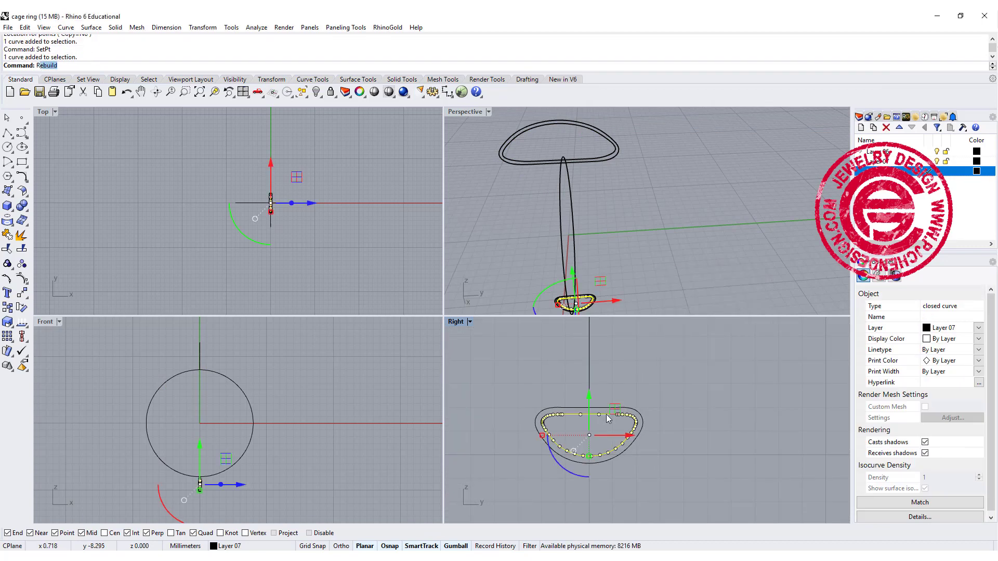
type("eb")
key("Return")
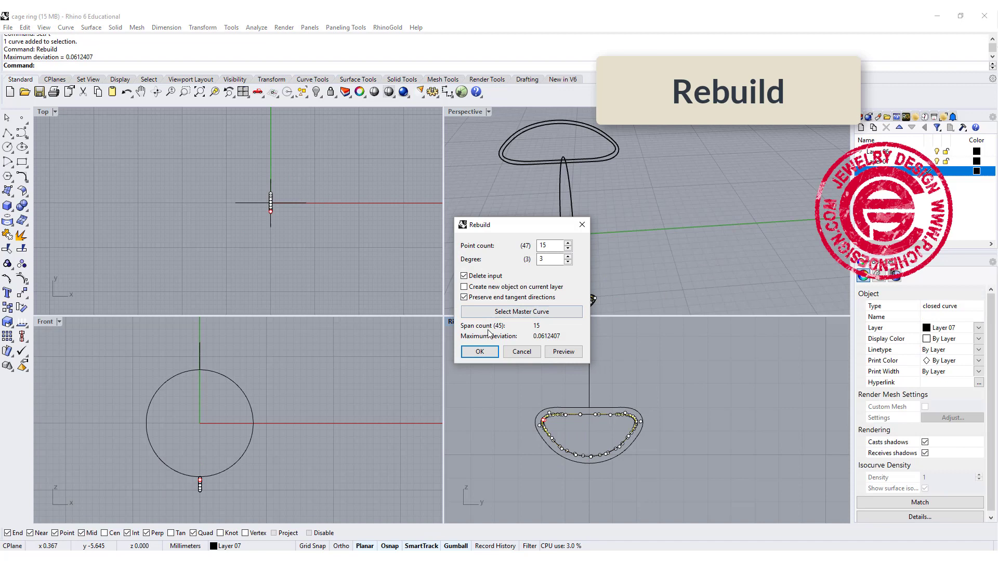
left_click(479, 351)
scroll(484, 374, "up", 2)
scroll(480, 372, "up", 1)
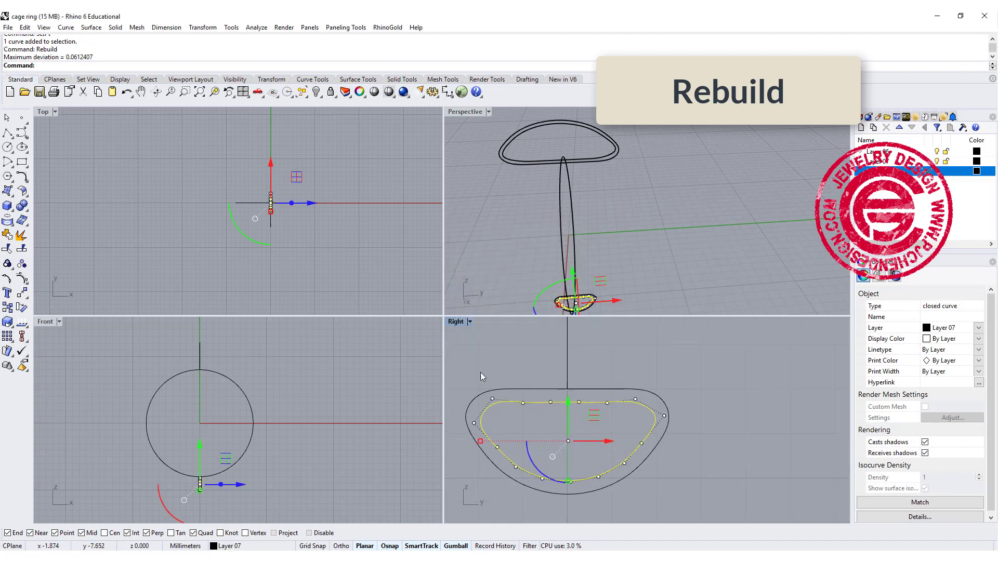
Level the inner bottom curve's six top points to one height and drag a side point outward.
left_click_drag(480, 372, 636, 416)
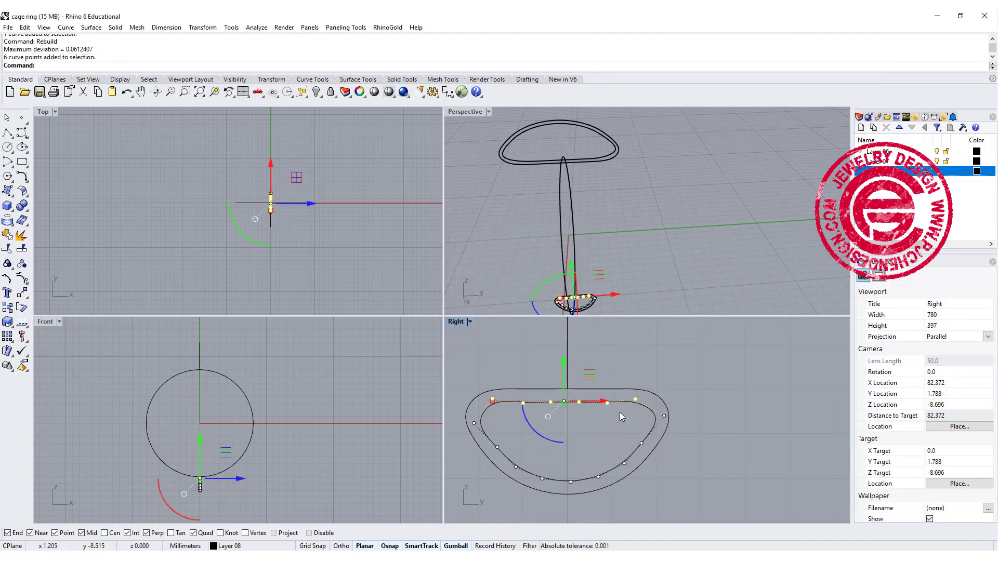
type("Setpt")
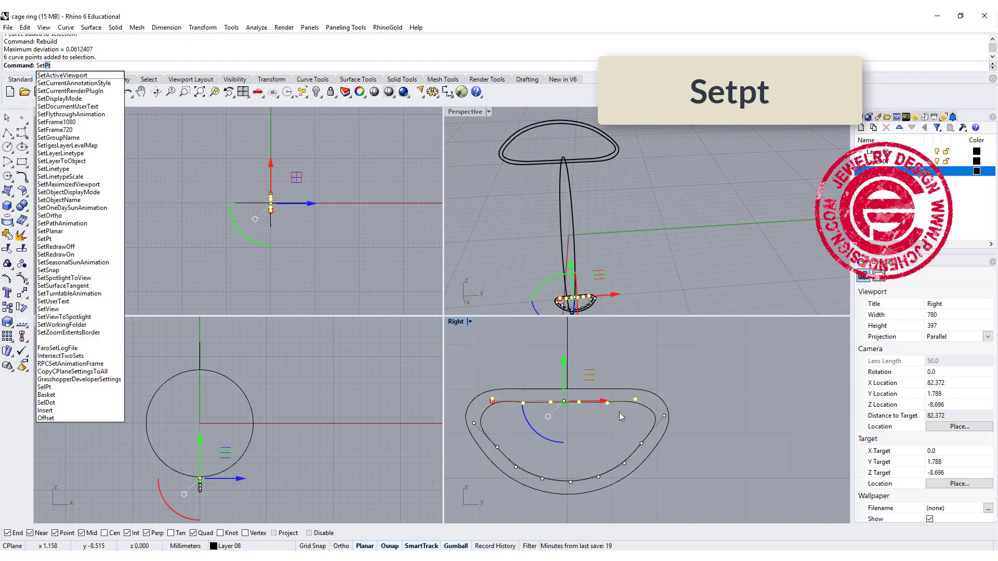
key("Return")
left_click(684, 364)
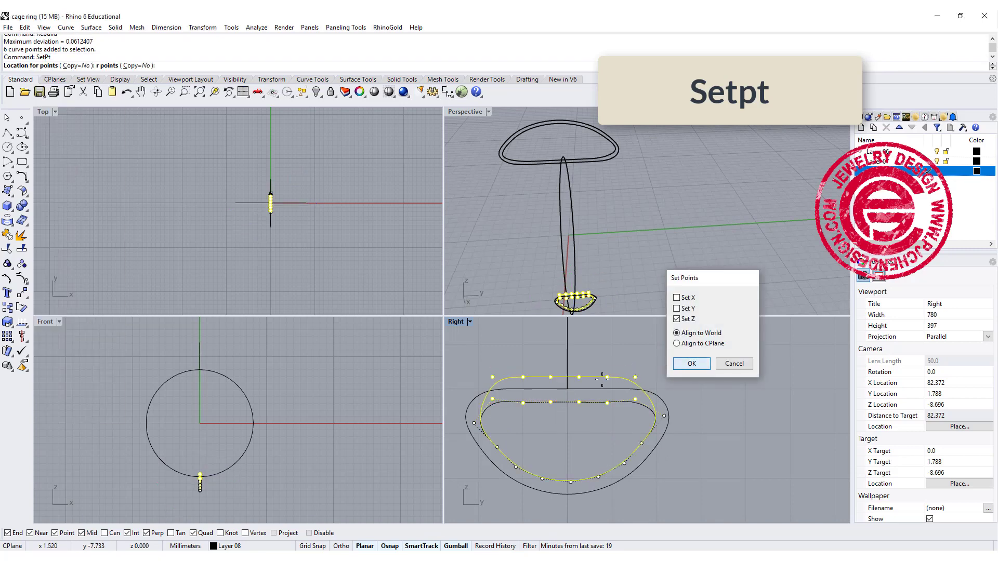
left_click(578, 401)
scroll(700, 404, "up", 2)
left_click(747, 392, "shift")
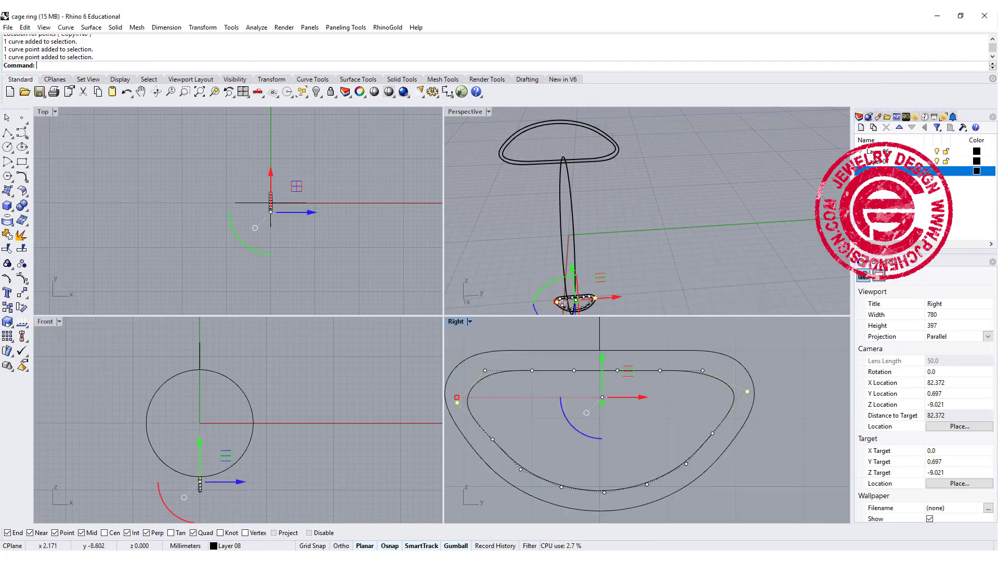
left_click_drag(458, 398, 467, 398)
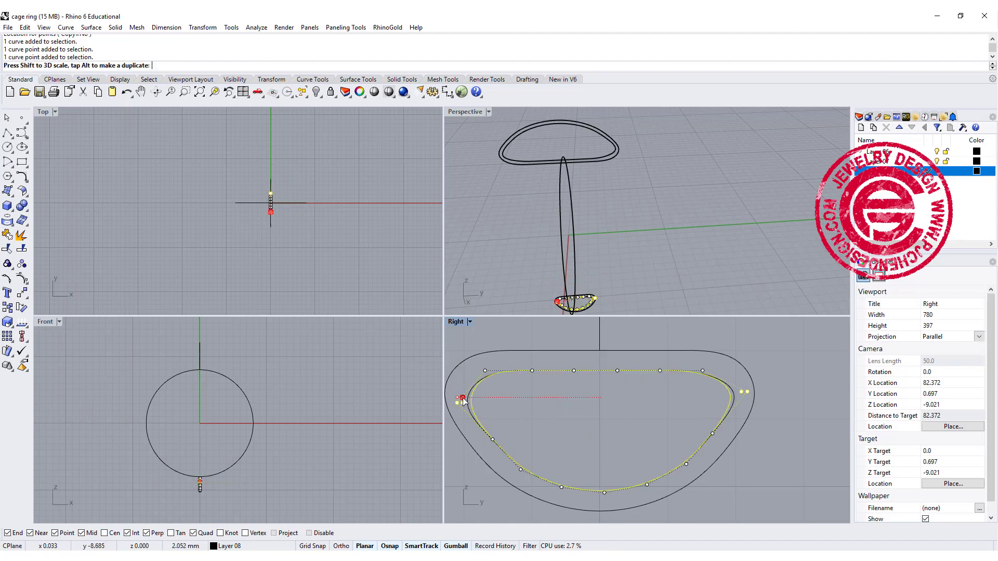
Orbit and zoom the Perspective view, briefly selecting then deselecting the inner top cross-section curve.
scroll(591, 387, "down", 5)
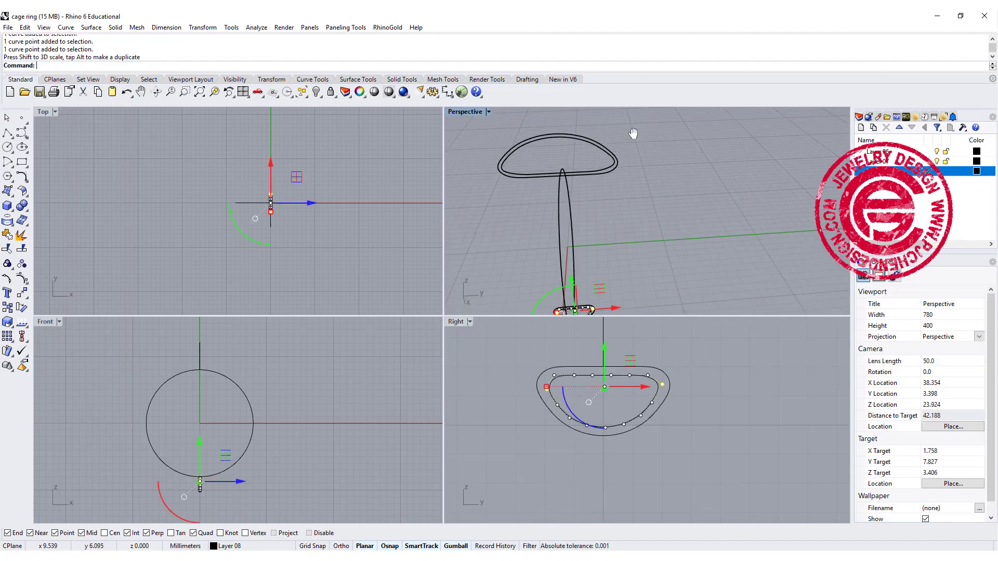
right_click_drag(623, 234, 630, 68)
scroll(611, 403, "down", 3)
scroll(611, 403, "down", 2)
scroll(607, 393, "up", 3)
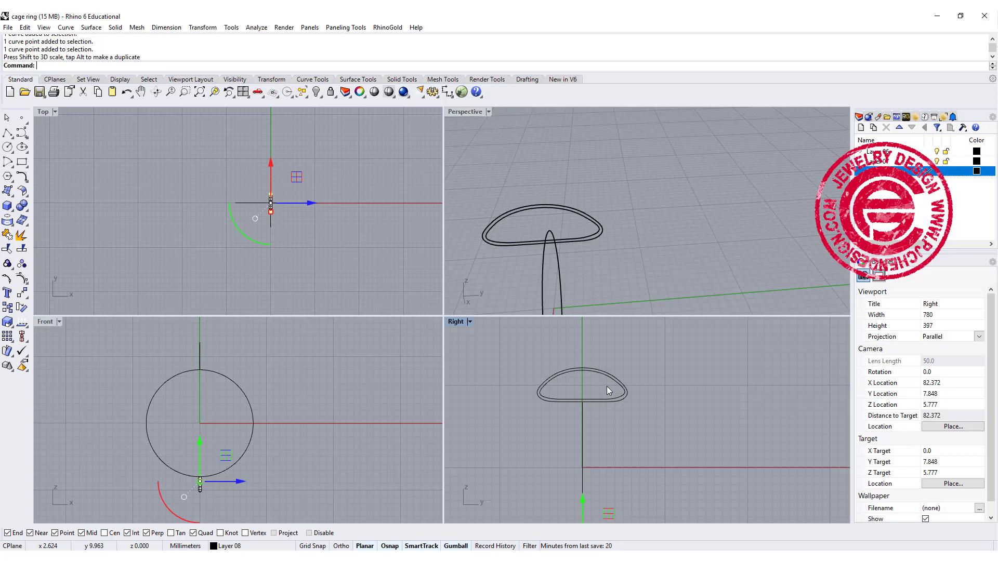
scroll(608, 390, "up", 3)
scroll(645, 400, "up", 3)
left_click(663, 414)
scroll(690, 394, "down", 2)
scroll(727, 402, "down", 1)
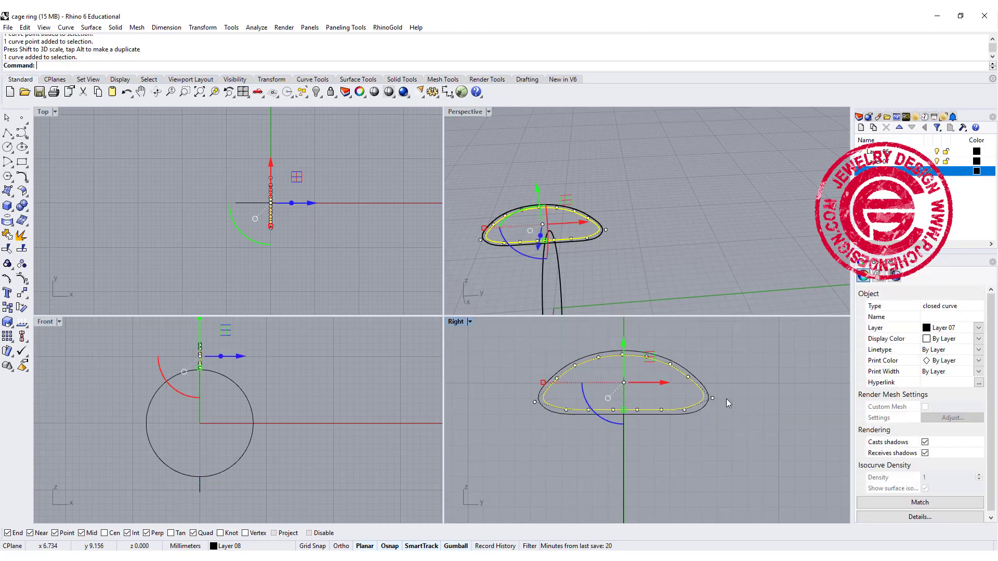
left_click(712, 398)
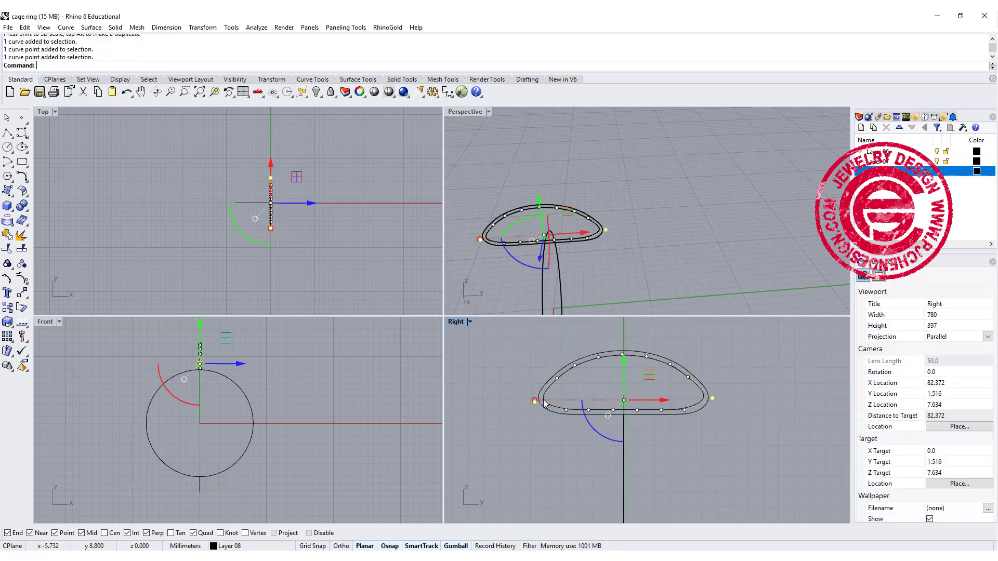
Maximize the Perspective view and orbit out to show the whole shank with both profile pairs.
right_click_drag(639, 218, 664, 191)
right_click_drag(649, 384, 663, 396)
right_click_drag(637, 243, 519, 171)
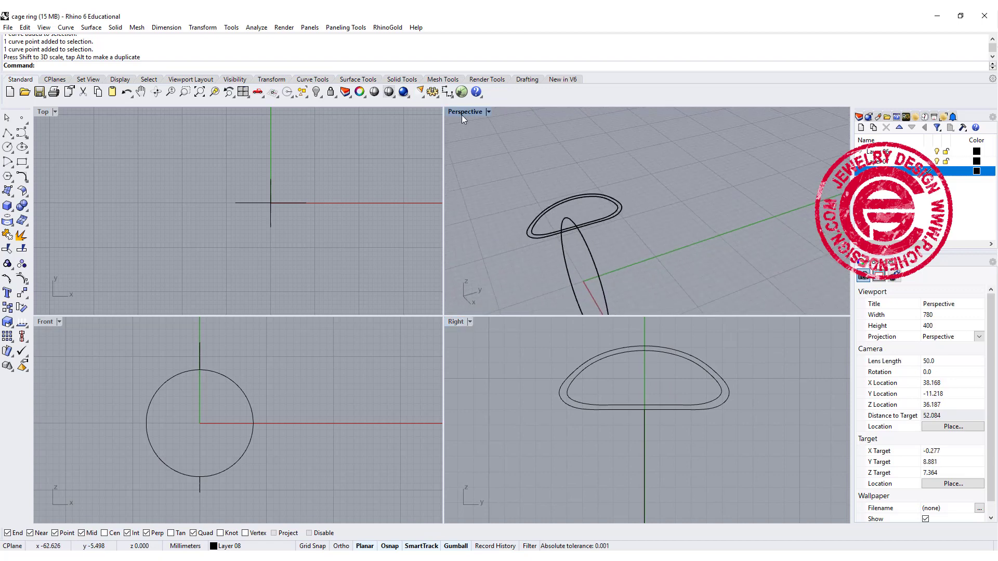
double_click(463, 114)
right_click_drag(462, 113, 494, 252)
scroll(498, 248, "down", 3)
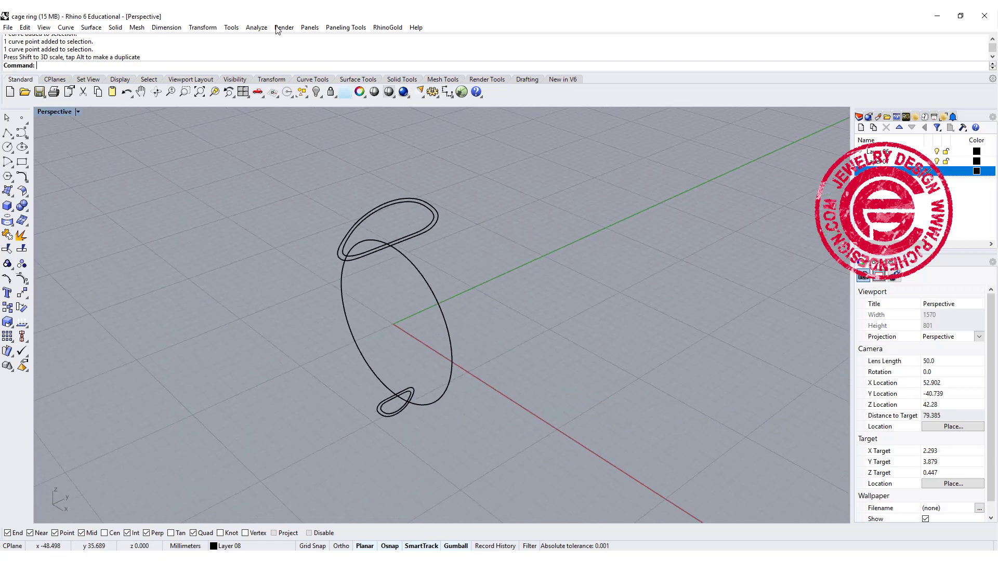
Sweep 1 Rail the two profiles around the shank circle with aligned seams and Closed sweep on.
left_click(115, 27)
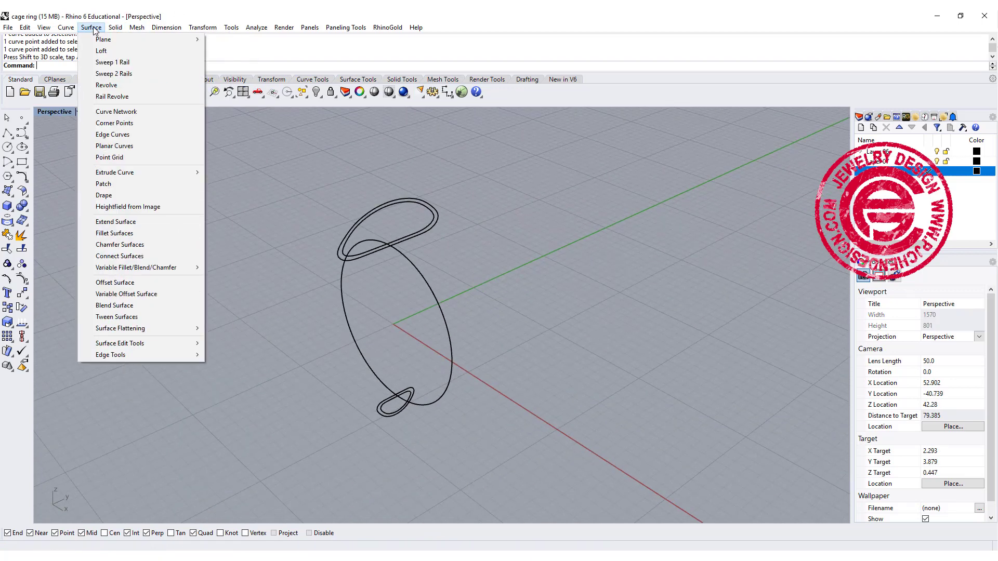
left_click(105, 65)
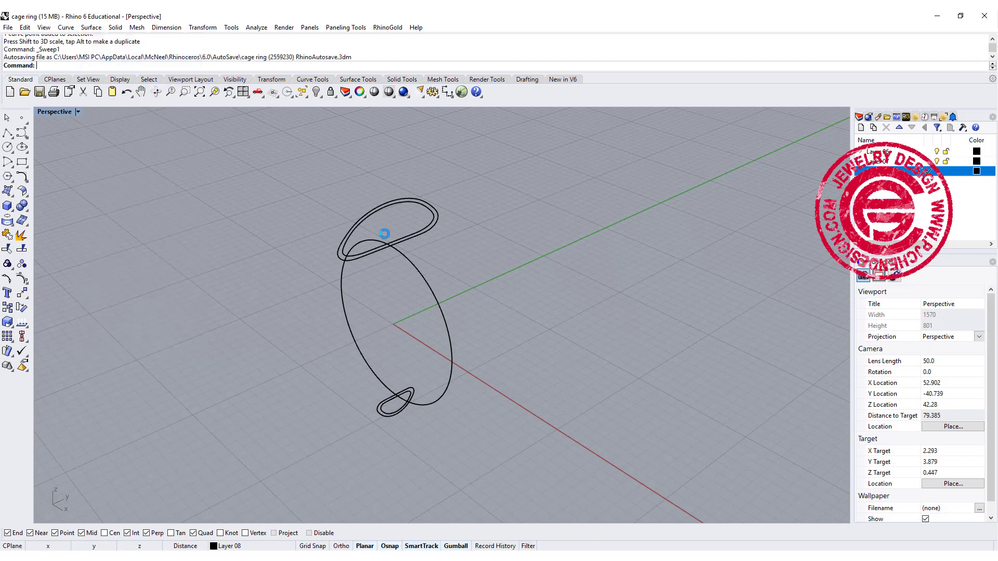
left_click(401, 254)
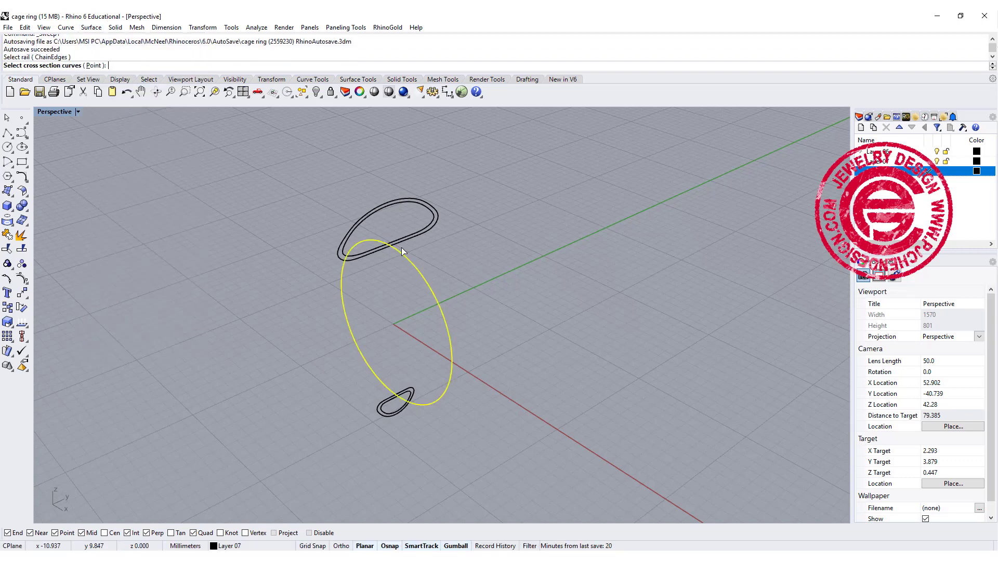
left_click(409, 402)
key("Return")
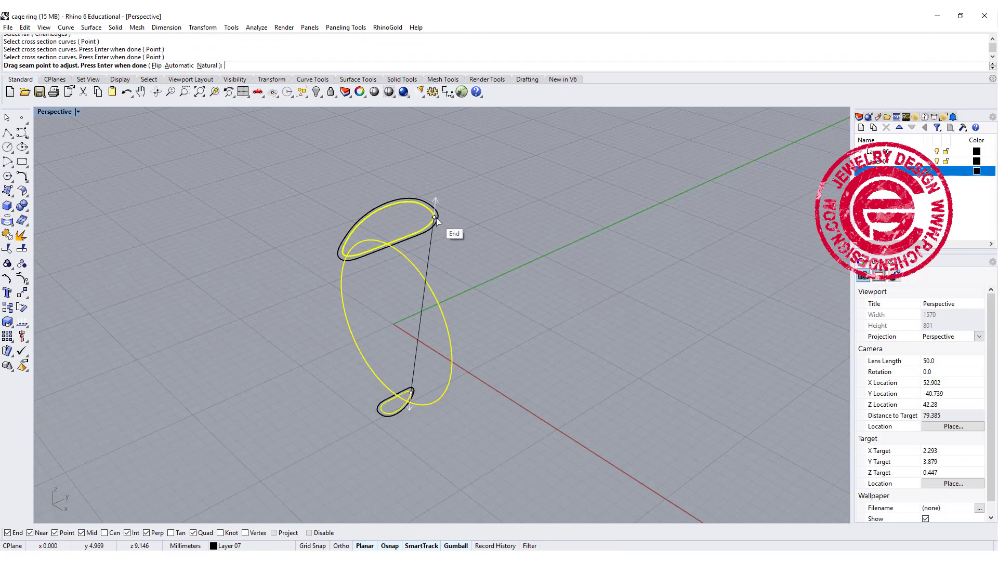
left_click_drag(435, 218, 391, 243)
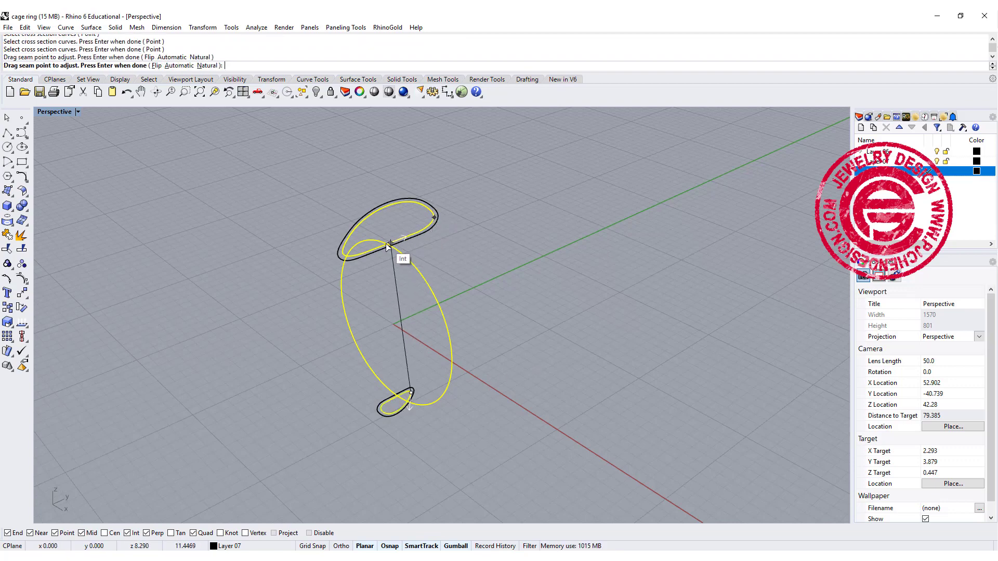
key("Return")
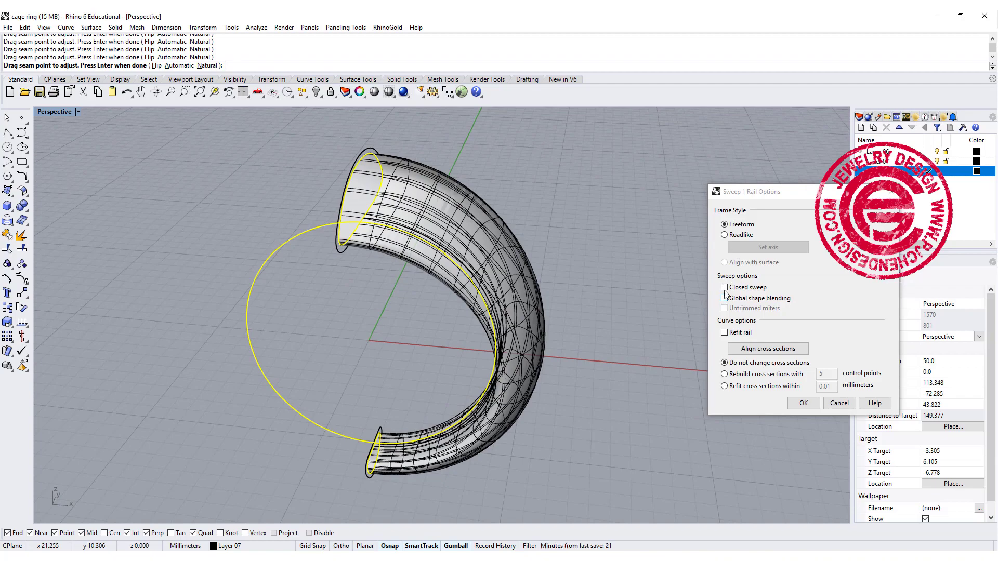
left_click(724, 287)
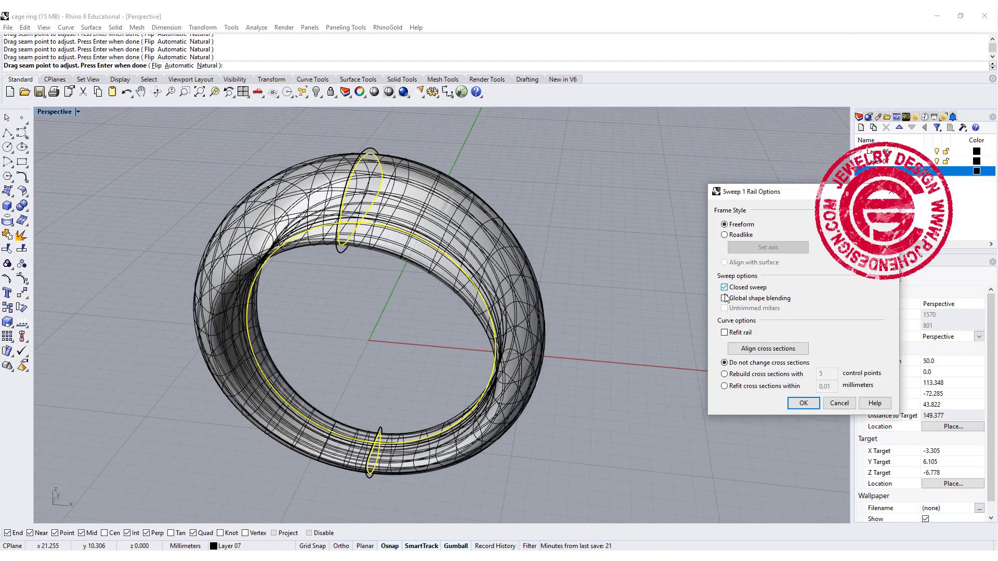
left_click(801, 406)
mouse_move(713, 308)
right_mouse_down()
mouse_move(704, 223)
mouse_move(758, 223)
mouse_move(647, 221)
mouse_move(758, 213)
mouse_move(508, 179)
mouse_move(574, 210)
mouse_move(648, 204)
right_mouse_up()
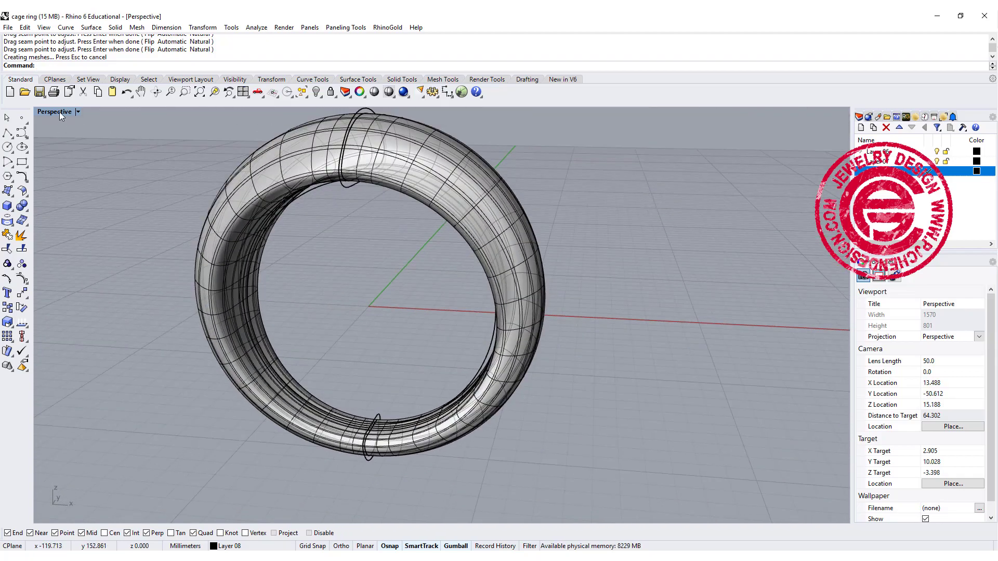
In the Front view, draw a horizontal line centred on the origin across the ring.
double_click(59, 111)
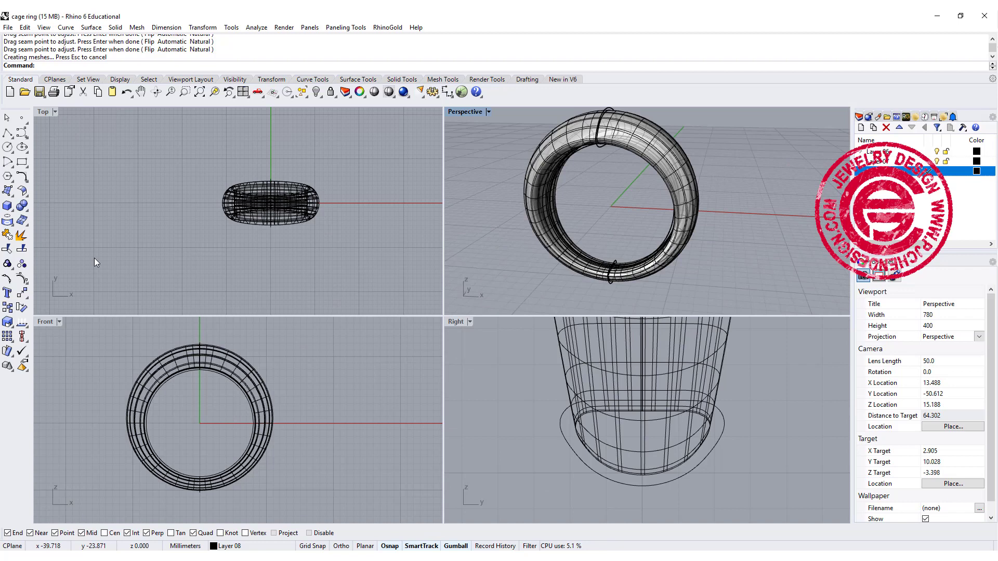
left_click(8, 136)
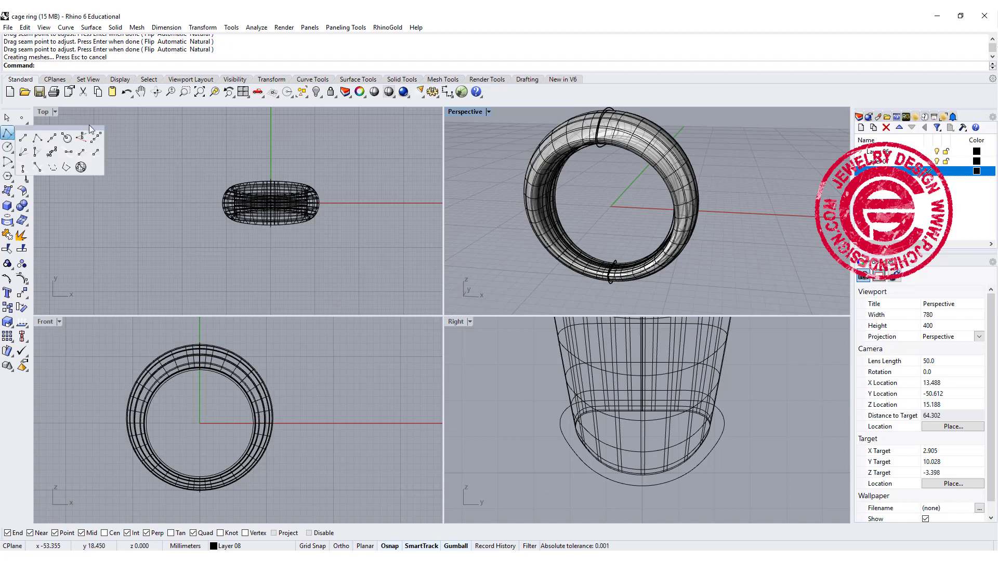
left_click(52, 137)
key("Return")
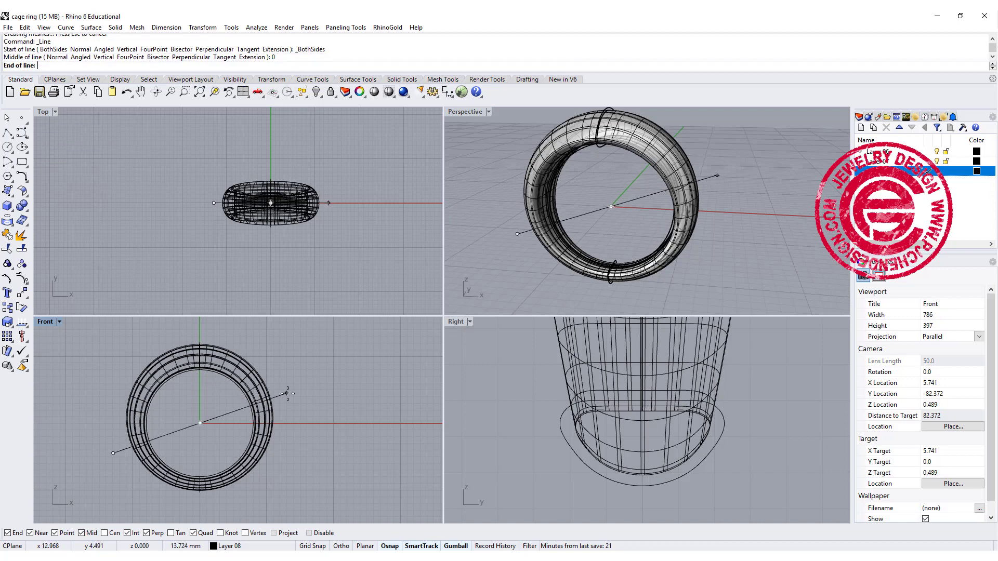
left_click(299, 423)
Trim away the ring's lower half using the horizontal line as the cutter.
left_click(289, 420)
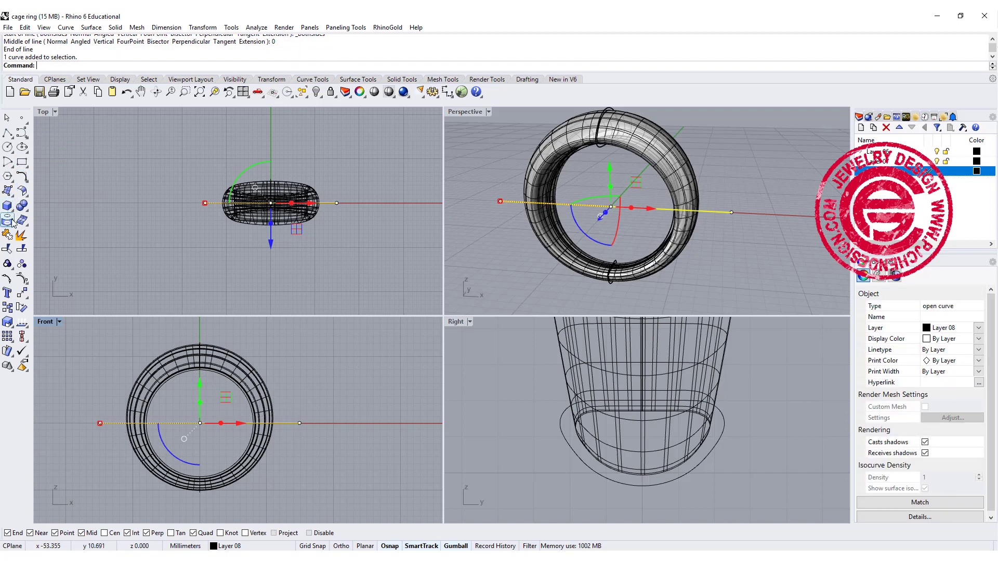
left_click(8, 249)
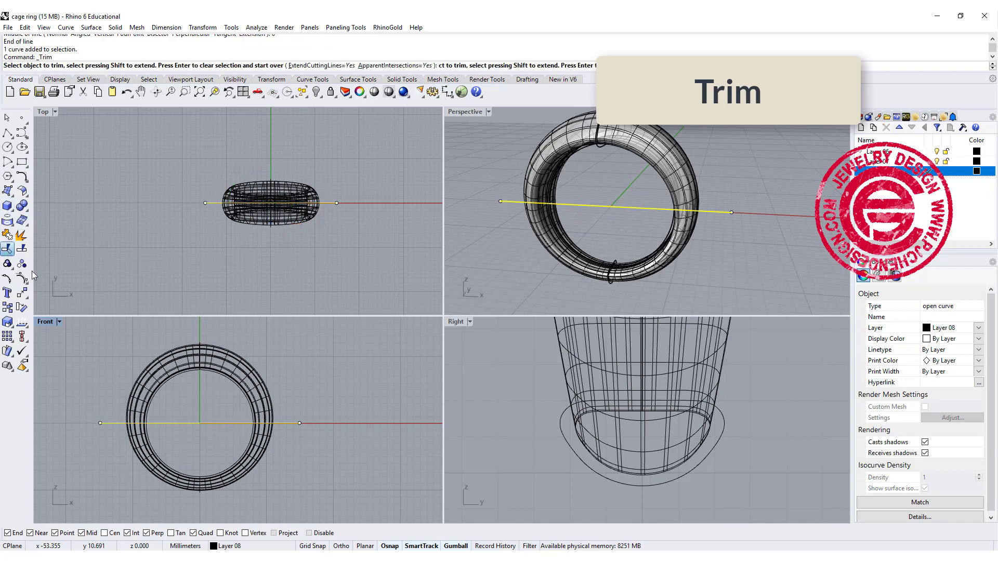
left_click(254, 449)
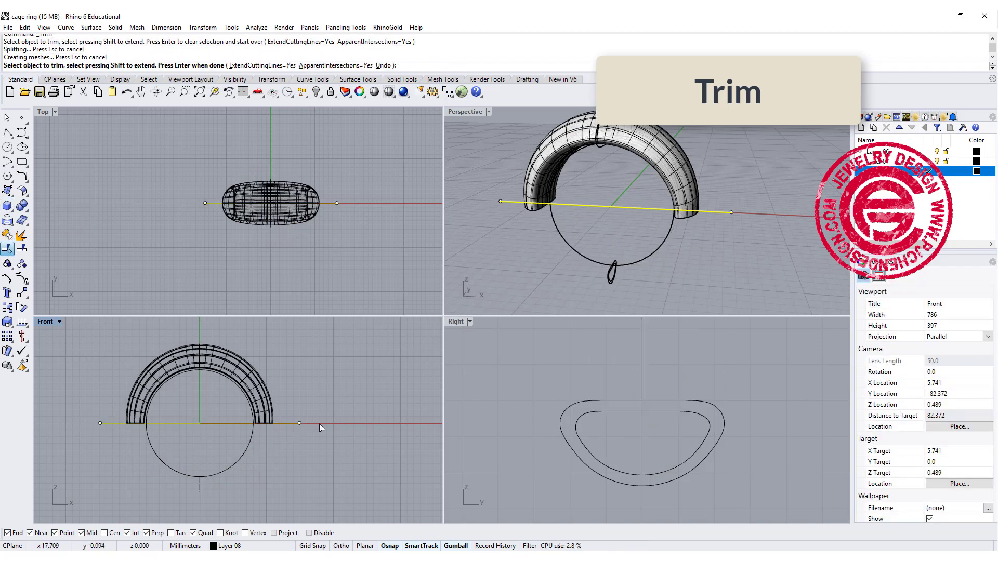
key("Return")
double_click(484, 113)
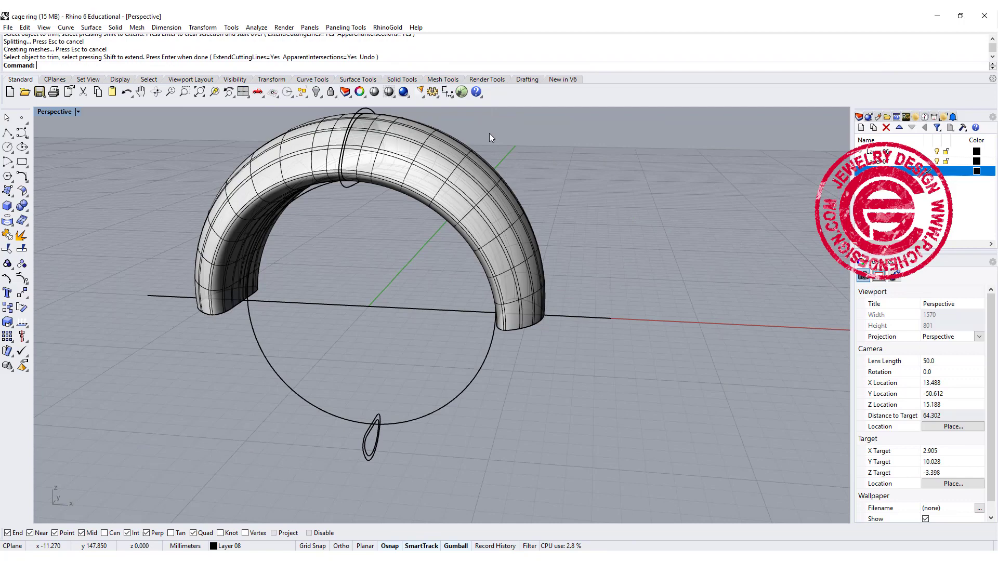
Extract Wireframe from the trimmed arch surfaces into red curves, then centre and orbit the view.
right_click_drag(489, 133, 491, 186)
left_click(463, 252)
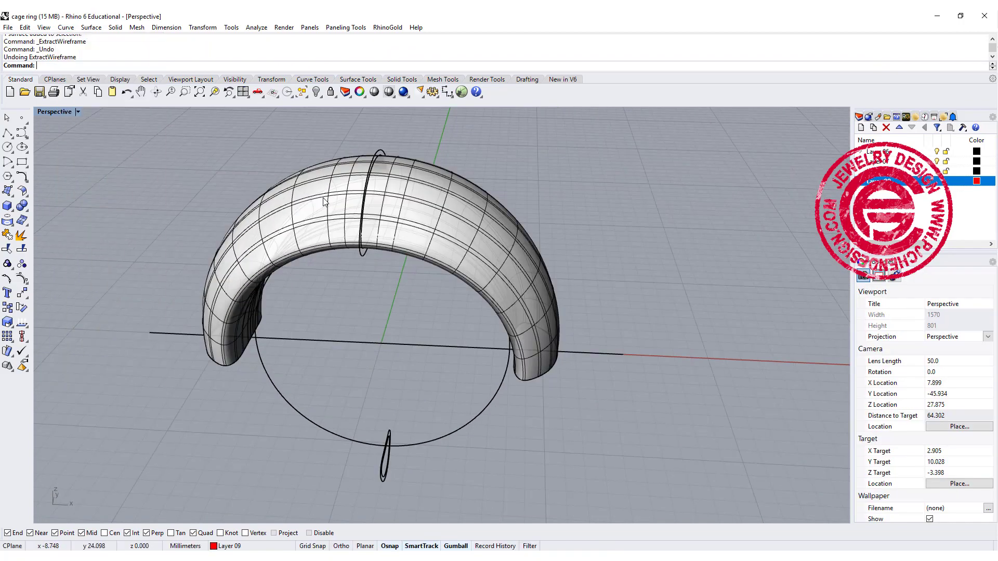
left_click(66, 27)
mouse_move(99, 366)
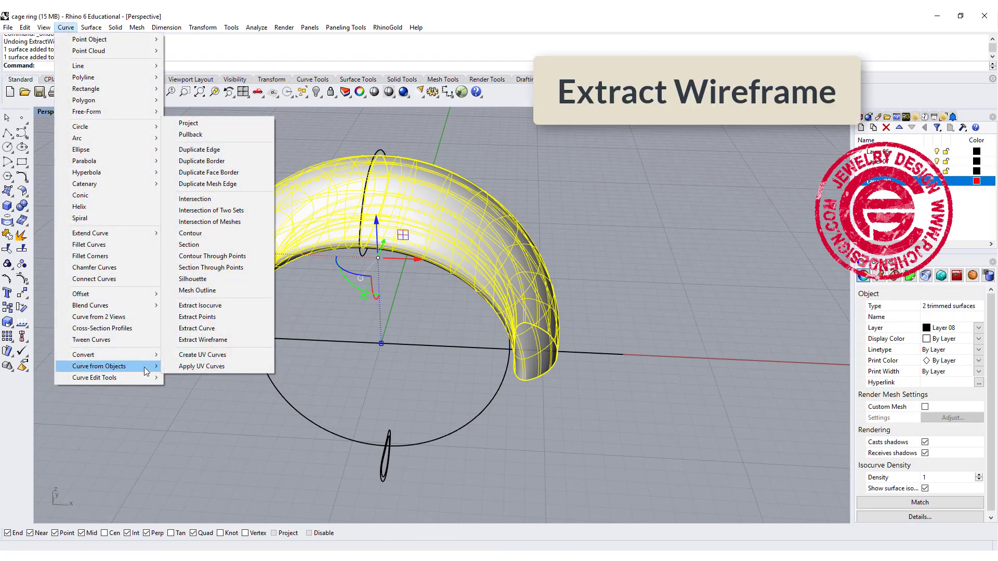
left_click(199, 339)
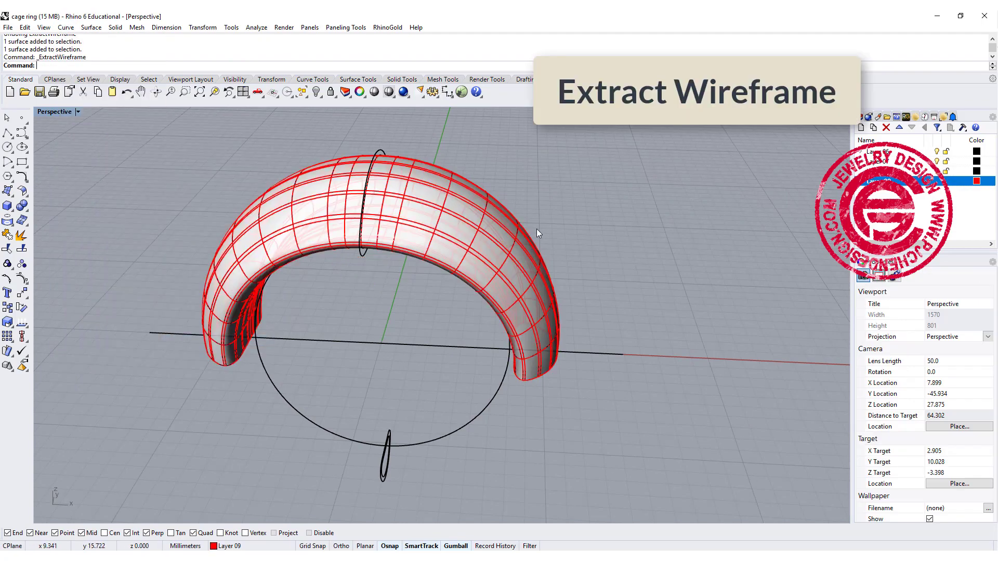
right_click_drag(547, 235, 575, 238, "shift")
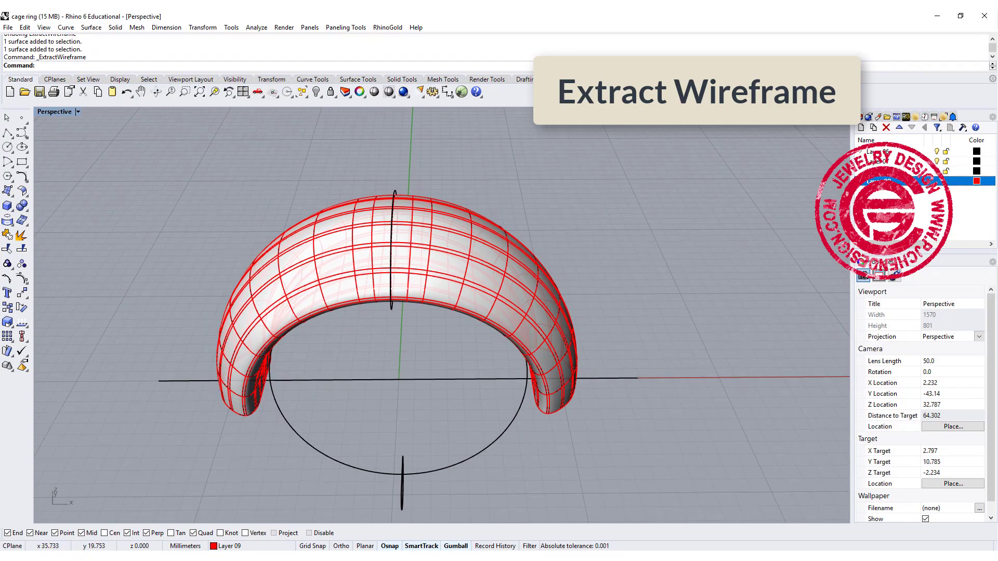
mouse_move(470, 256)
right_mouse_down()
mouse_move(470, 277)
mouse_move(556, 269)
mouse_move(535, 268)
right_mouse_up()
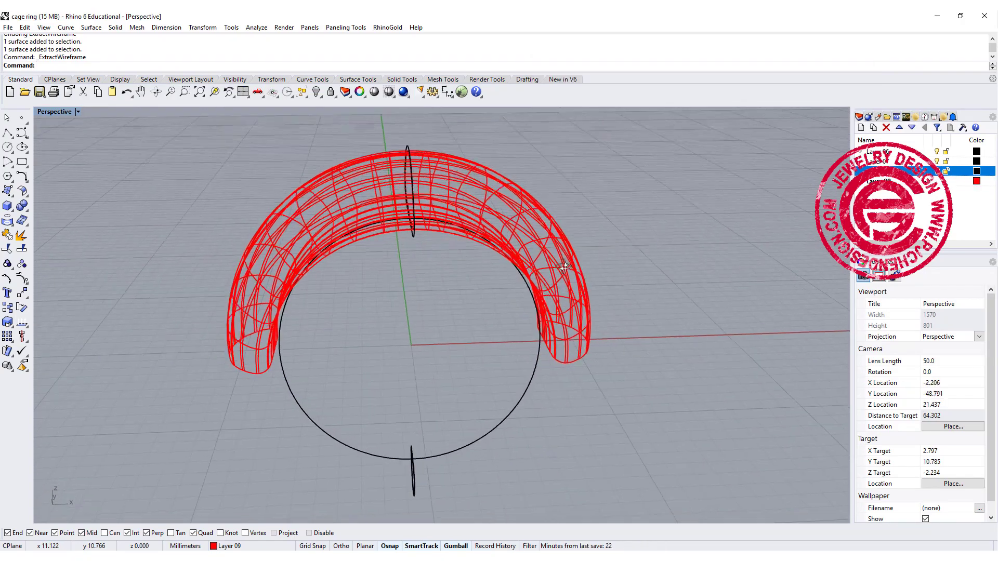
In the maximized Front view, delete the two closed curves at the arch's top centre.
double_click(60, 112)
double_click(45, 323)
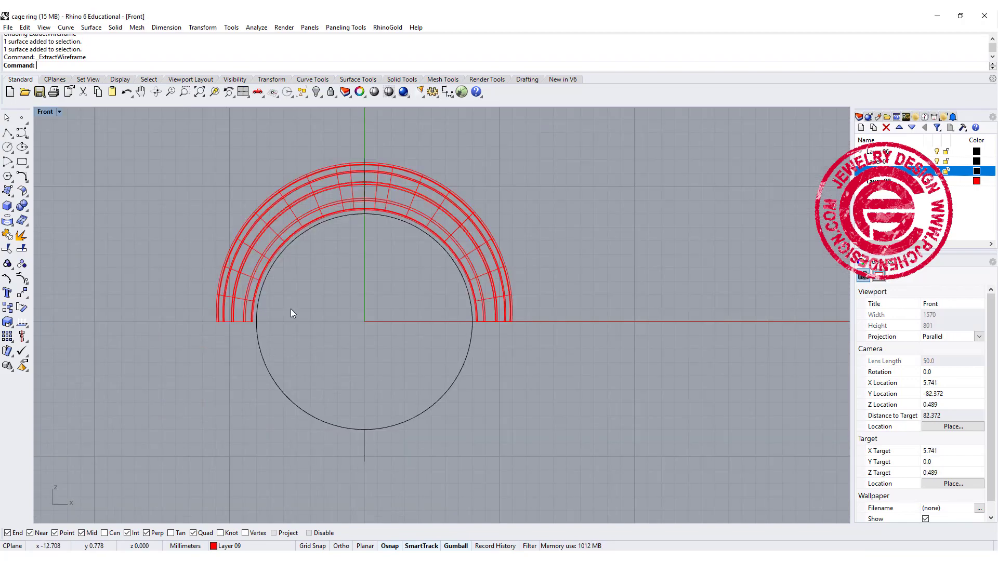
scroll(291, 309, "up", 3)
scroll(401, 223, "up", 1)
left_click(354, 249)
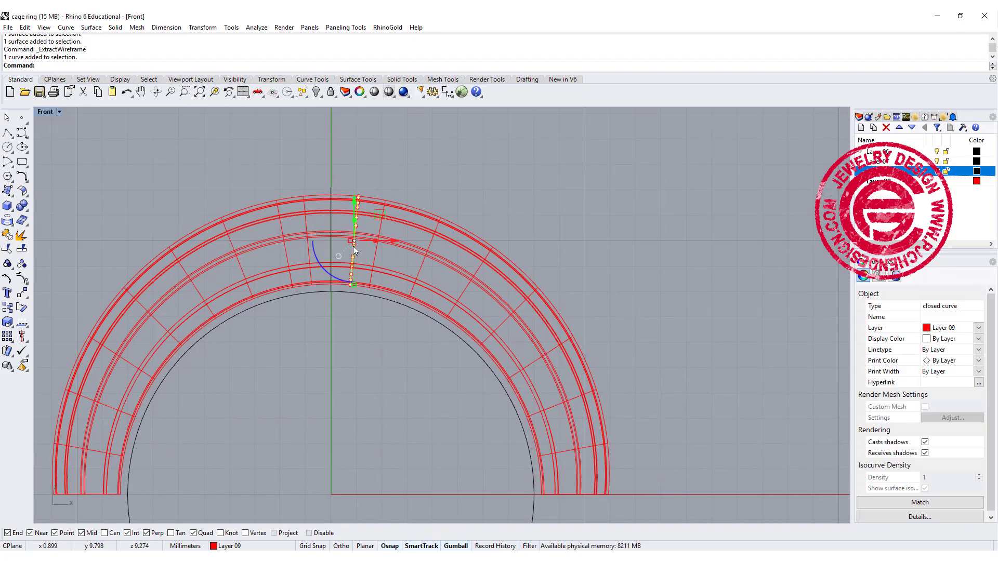
key("Delete")
left_click(311, 250)
key("Delete")
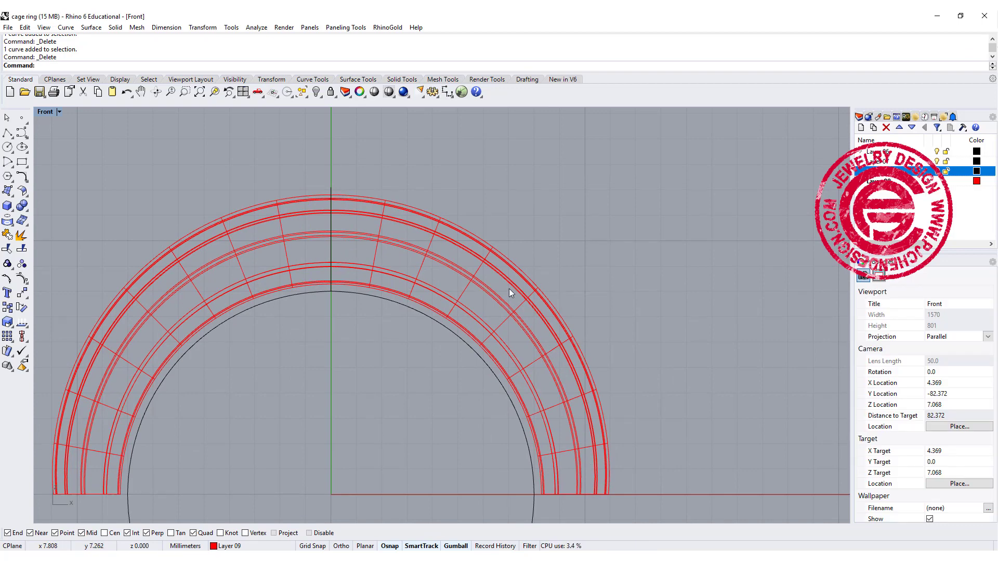
Maximize the Right view and zoom in on the overlapping curves at the arch's top.
key("ctrl+m")
mouse_move(713, 393)
right_mouse_down()
mouse_move(684, 456)
mouse_move(628, 453)
right_mouse_up()
double_click(459, 323)
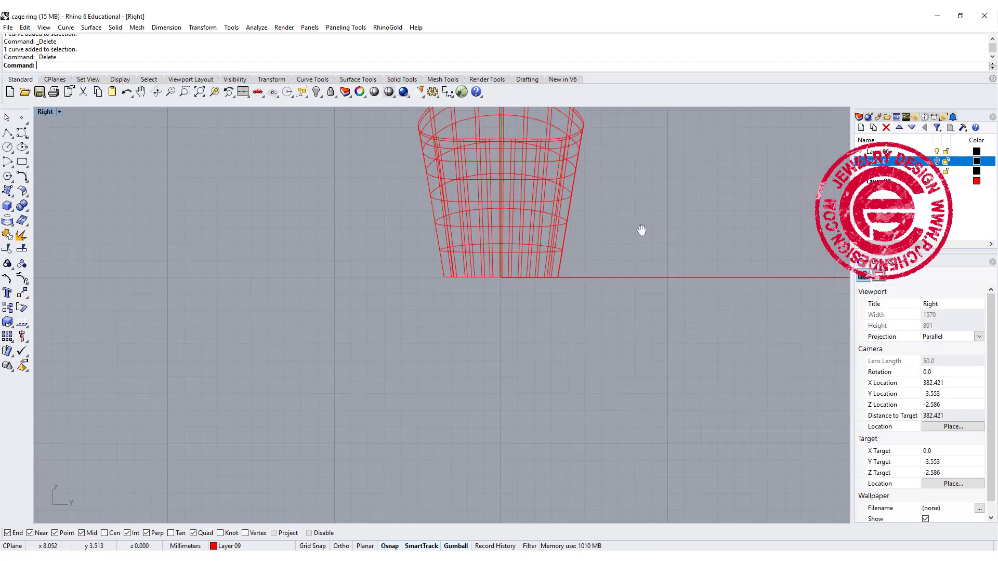
right_click_drag(606, 220, 523, 182)
scroll(523, 182, "up", 5)
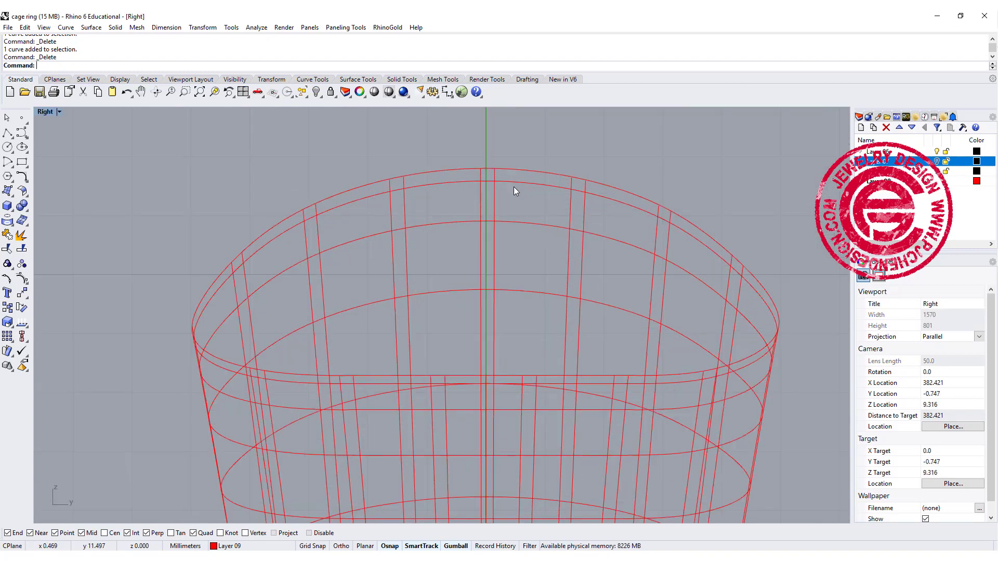
left_click(234, 292)
key("Escape")
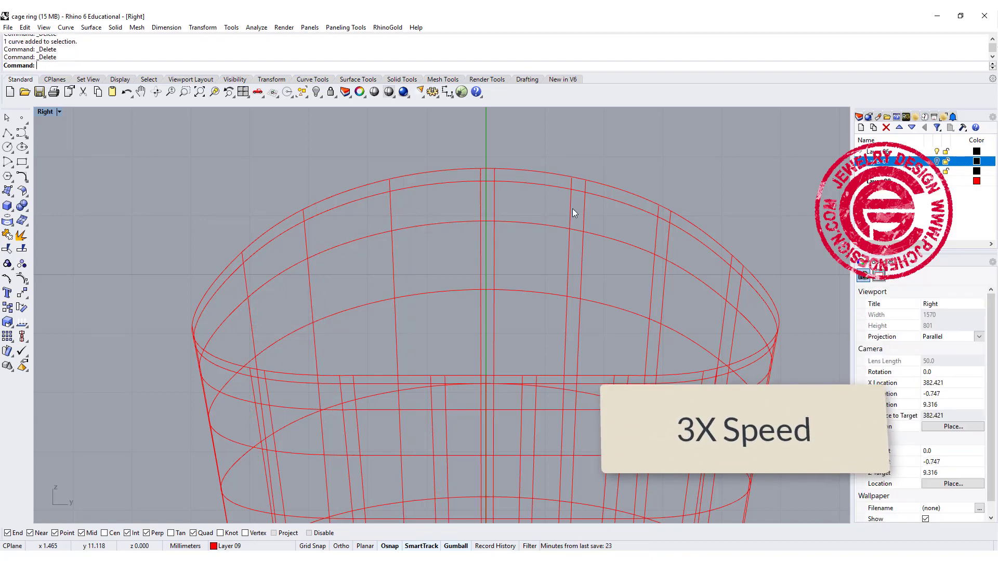
scroll(529, 200, "down", 3)
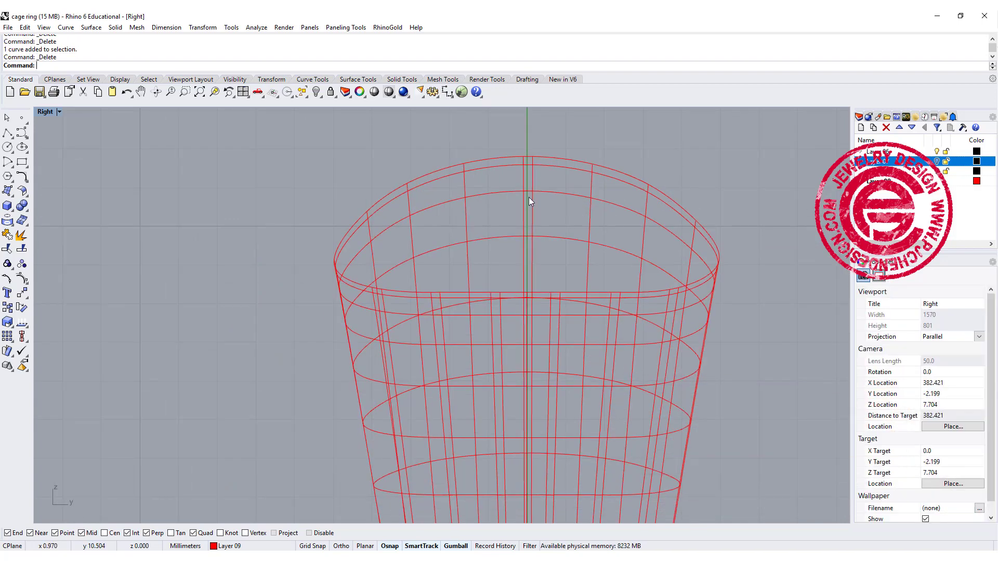
scroll(538, 180, "up", 3)
scroll(529, 167, "up", 2)
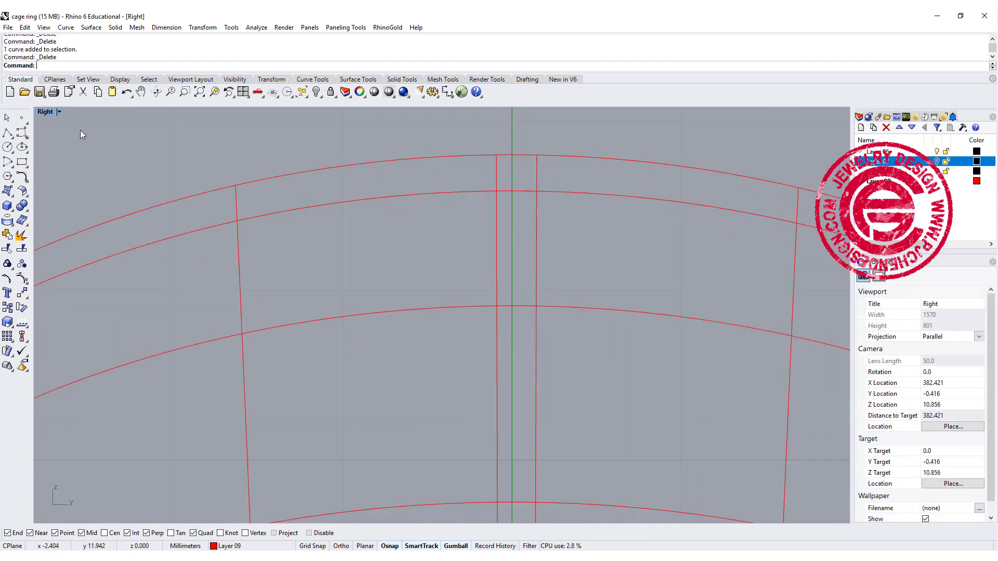
scroll(460, 208, "down", 5)
right_click_drag(448, 207, 436, 210)
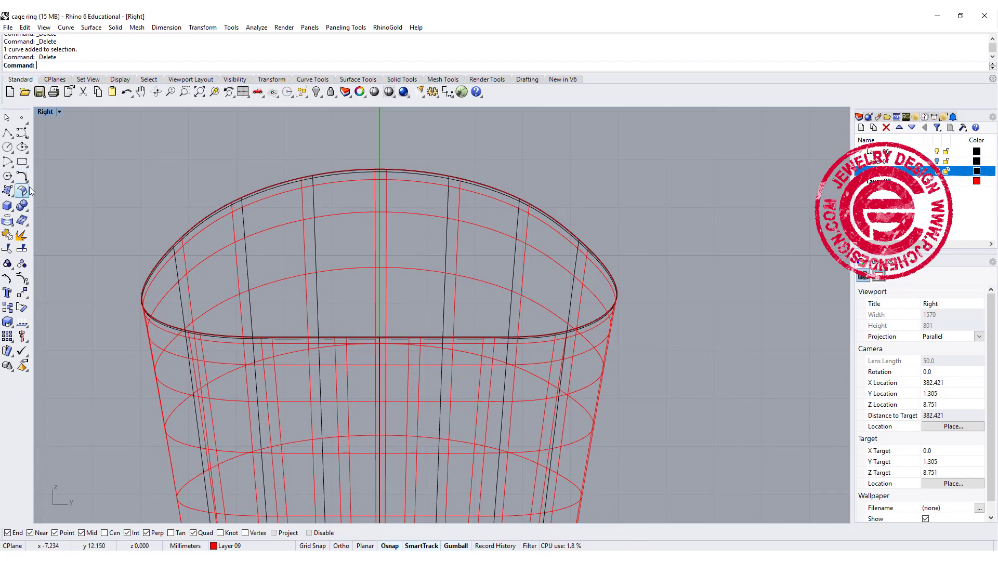
Extract an isocurve along the top centre of the ring surface.
left_click(65, 28)
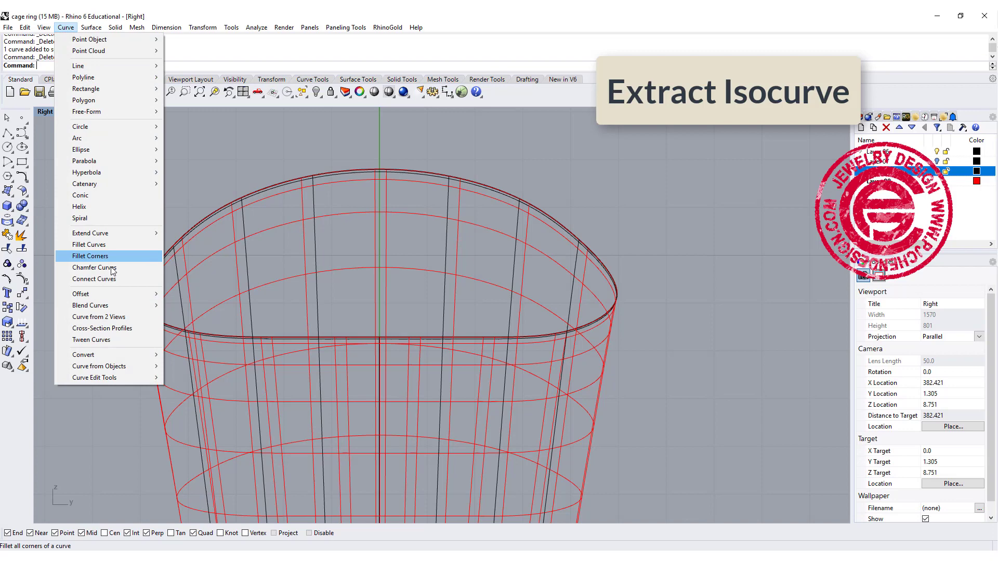
left_click(198, 358)
left_click(329, 190)
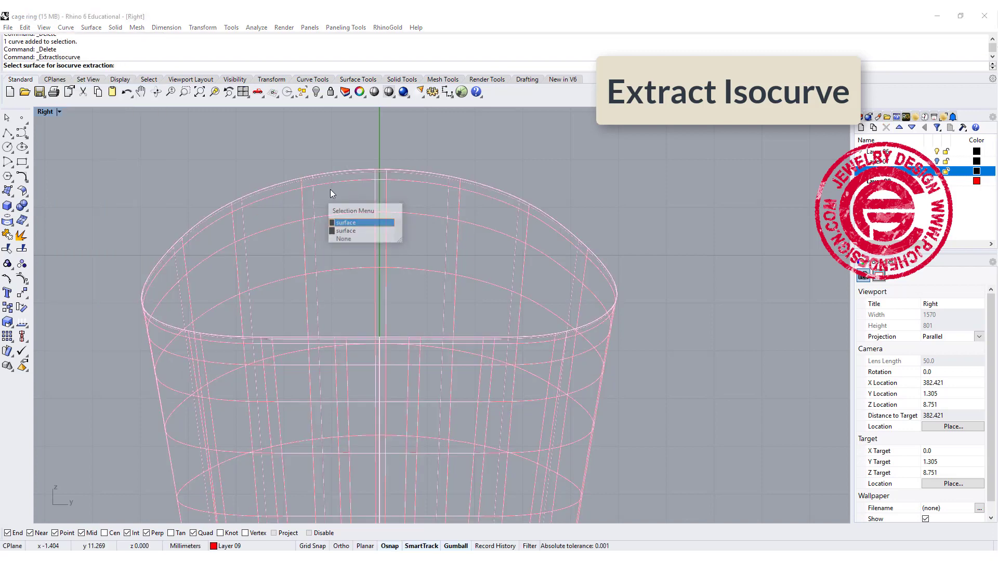
left_click(360, 222)
scroll(378, 166, "up", 3)
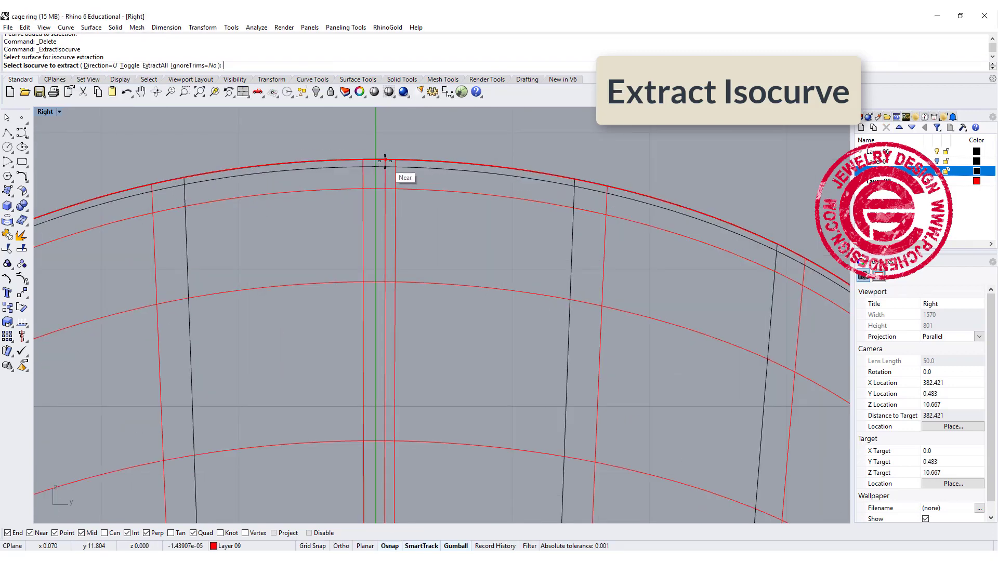
left_click(375, 160)
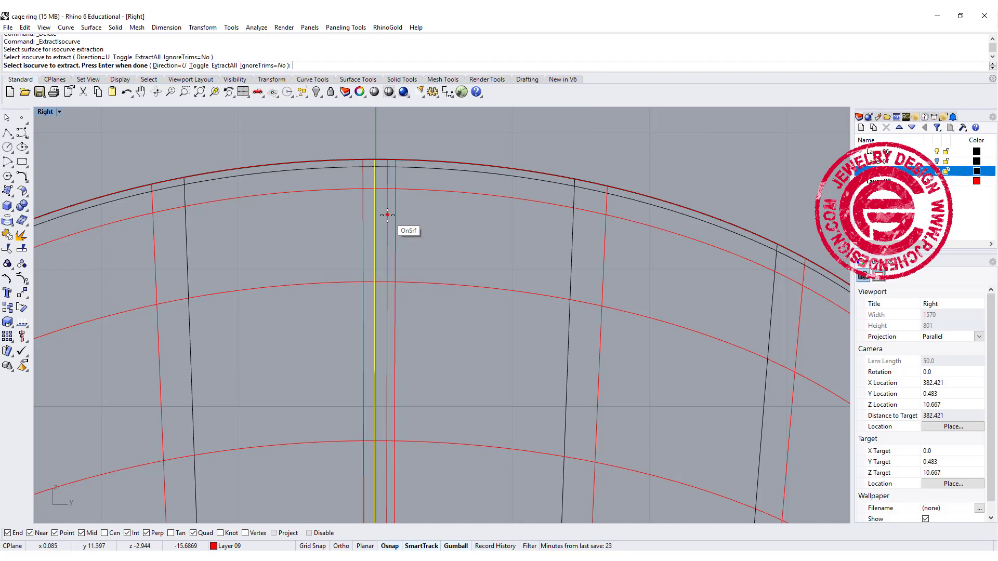
key("Return")
Delete the duplicate overlapping curves at the arch's top centre.
left_click(361, 217)
key("Return")
key("Delete")
left_click(361, 216)
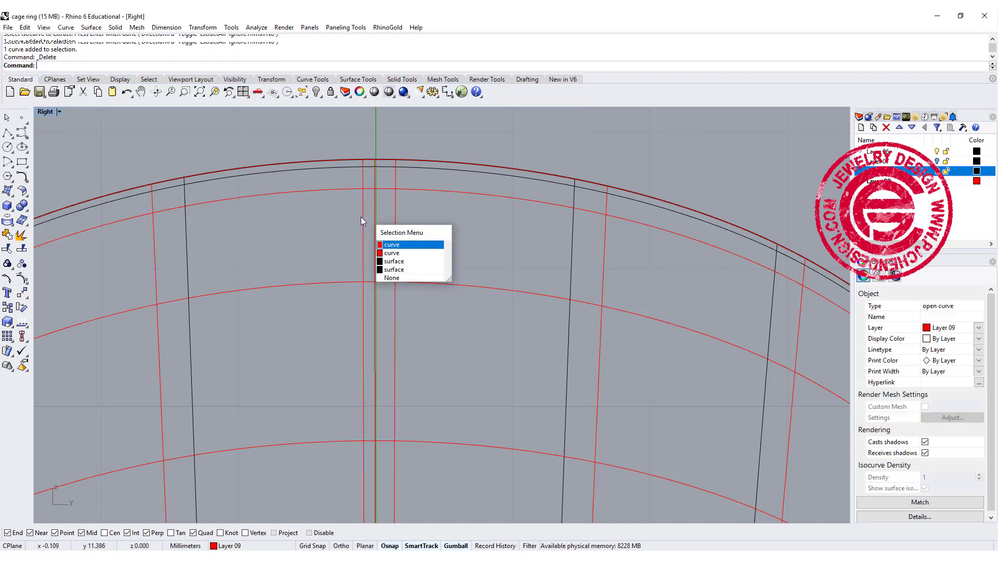
key("Return")
key("Delete")
left_click(394, 224)
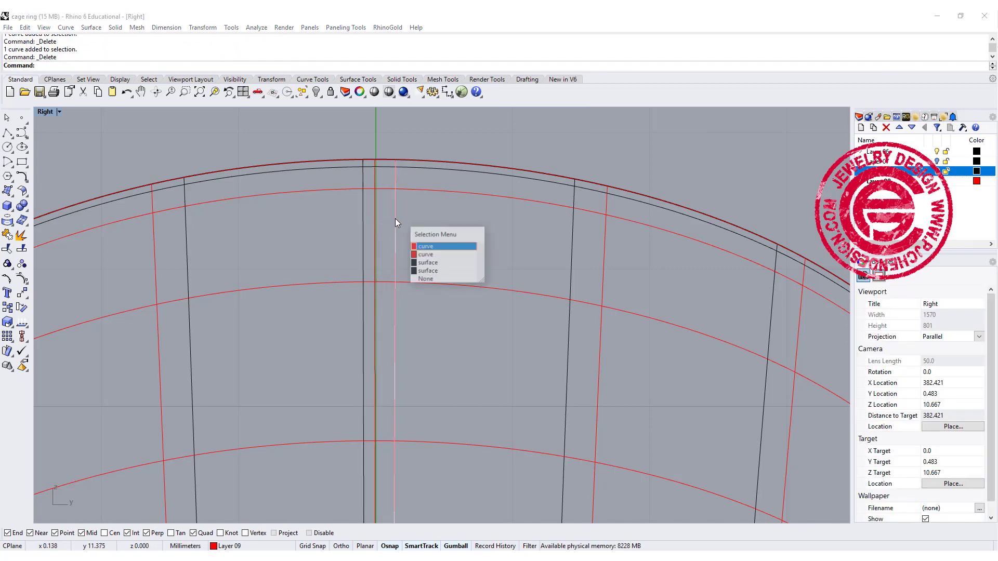
key("Escape")
Extract another isocurve running around the ring surface.
left_click(395, 219)
key("Escape")
scroll(640, 252, "up", 3)
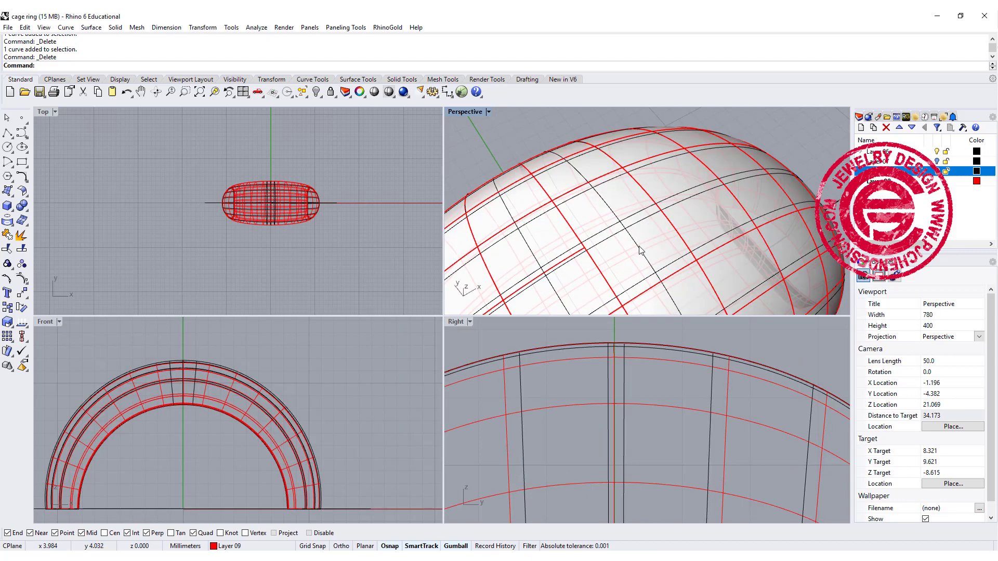
left_click(612, 241)
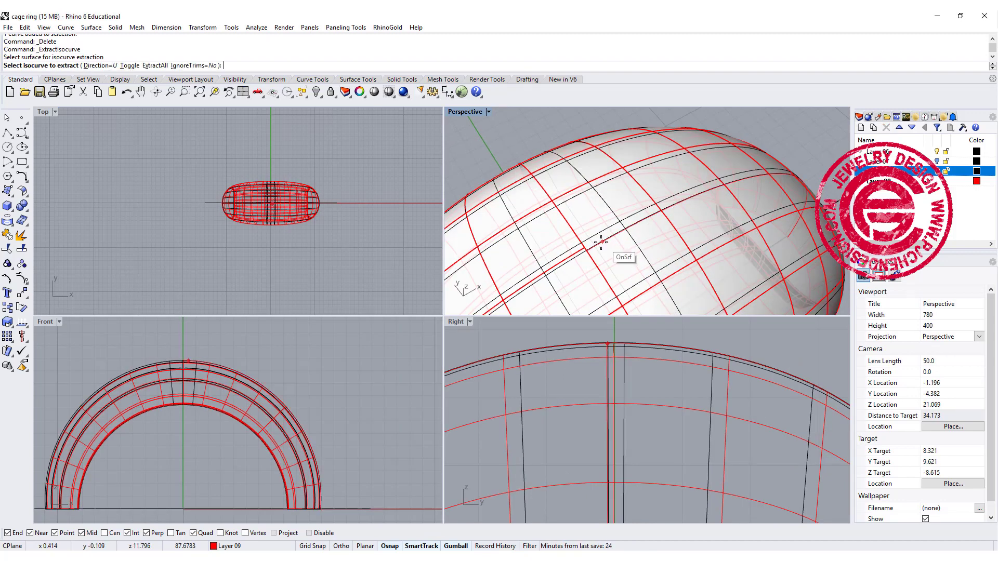
left_click(587, 248)
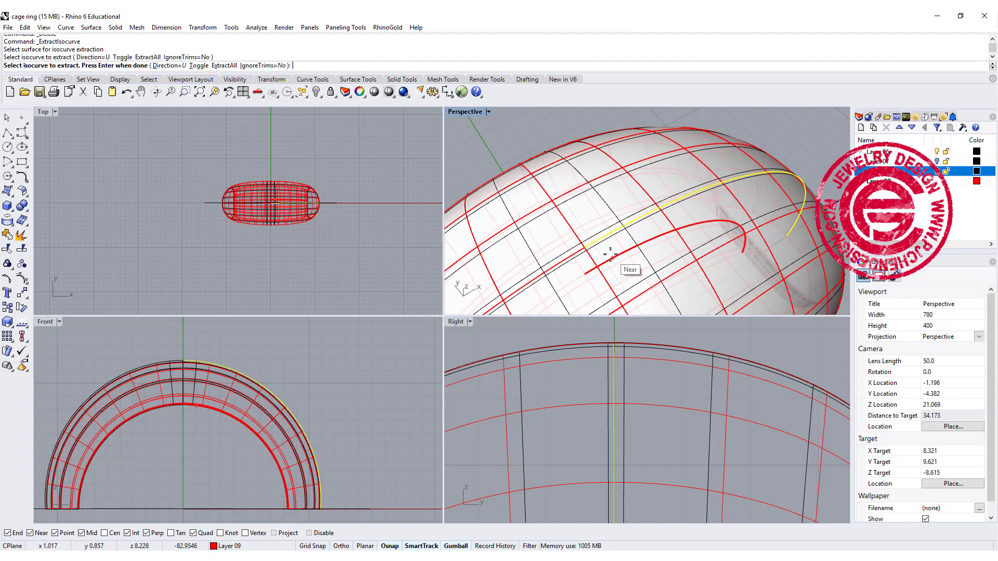
key("Return")
Hide the ring body, inspect the cage, and delete the selected stray curves.
key("Escape")
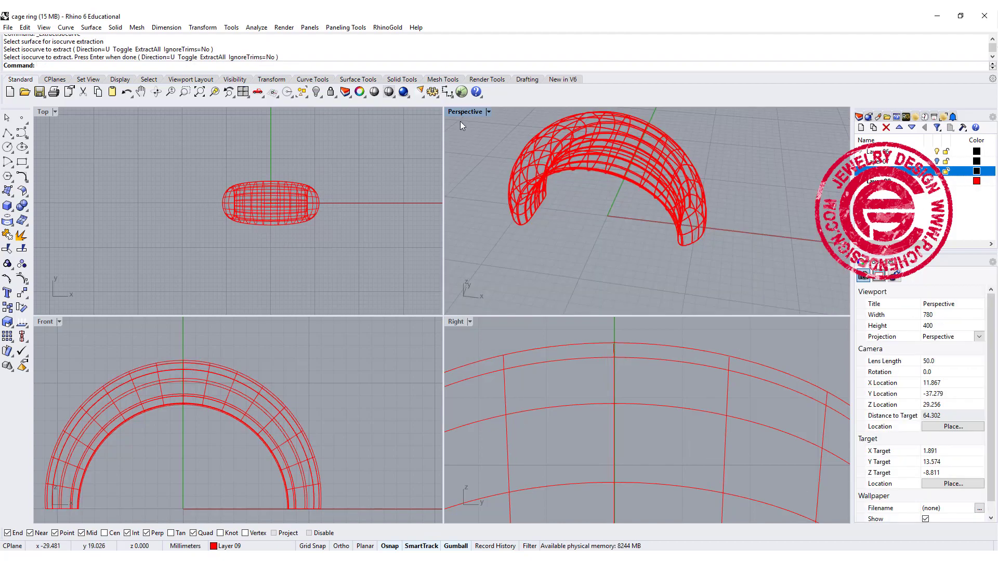
double_click(462, 113)
mouse_move(564, 264)
right_mouse_down()
mouse_move(540, 239)
mouse_move(622, 228)
mouse_move(123, 133)
right_mouse_up()
scroll(622, 228, "up", 4)
double_click(60, 111)
scroll(591, 420, "up", 4)
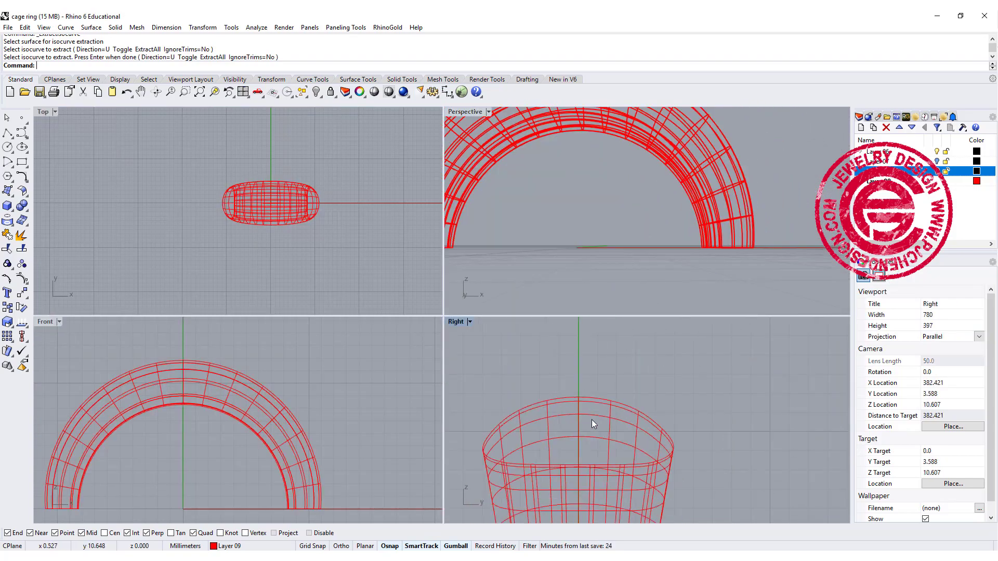
scroll(591, 419, "down", 4)
scroll(579, 460, "up", 5)
scroll(579, 459, "up", 2)
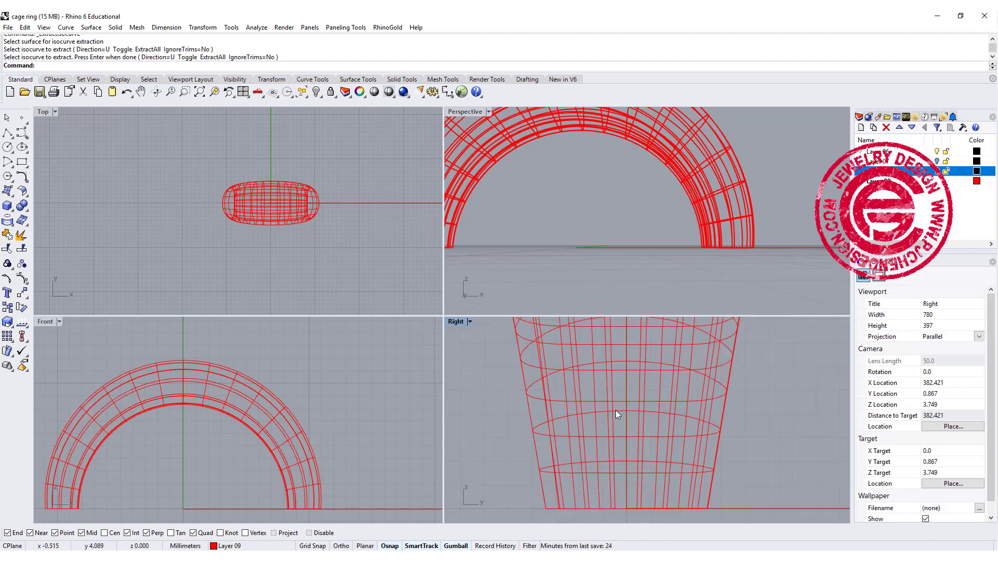
scroll(616, 410, "up", 3)
key("Delete")
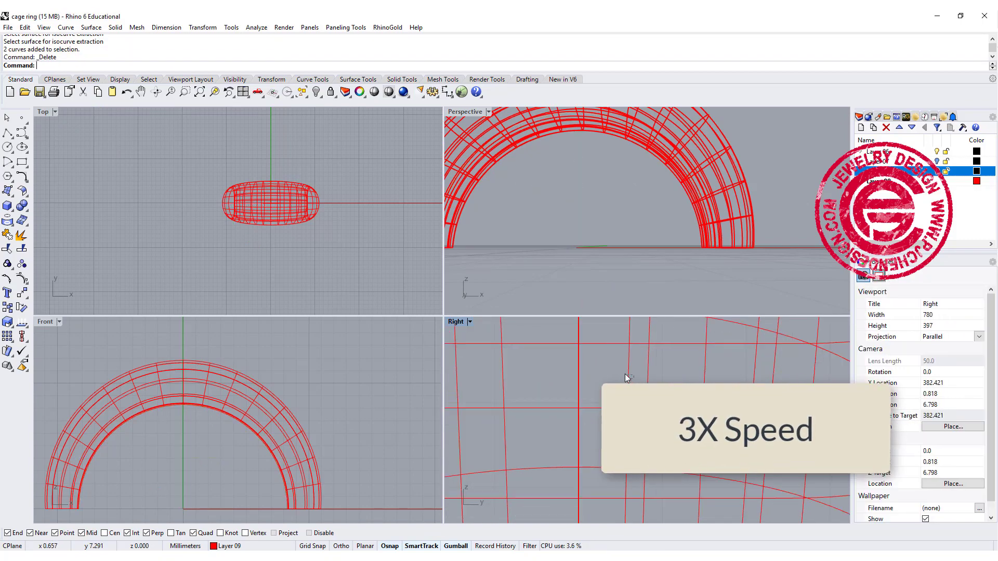
In the maximized Right view, delete another stray curve, leaving 55 cage curves.
double_click(456, 322)
scroll(416, 334, "down", 3)
left_click(387, 343)
key("Delete")
scroll(395, 343, "up", 2)
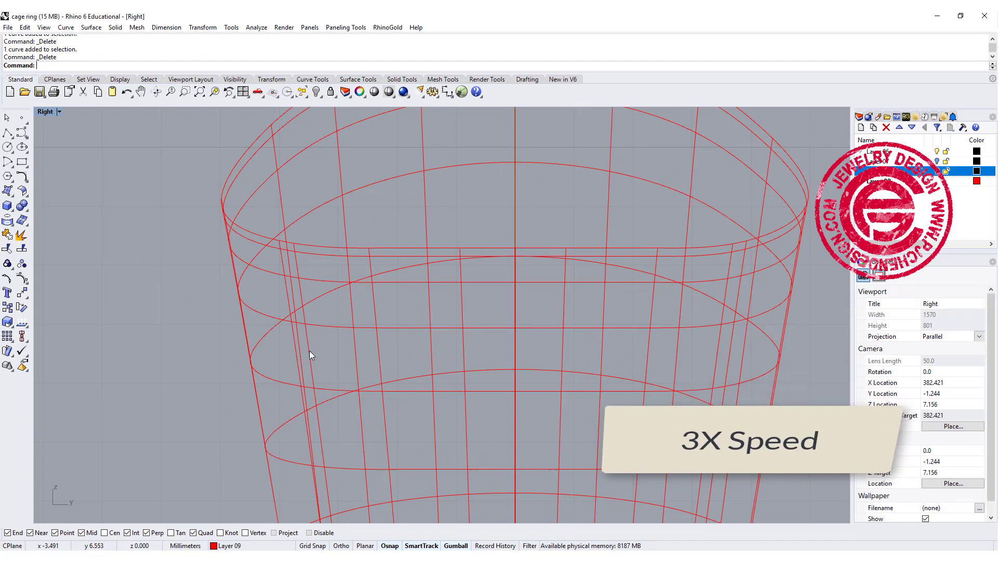
key("ctrl+F4")
mouse_move(463, 135)
right_mouse_down()
mouse_move(509, 252)
mouse_move(379, 267)
mouse_move(459, 225)
right_mouse_up()
Pipe all cage curves at radius 0.3 and unhide the ring body.
scroll(458, 225, "down", 3)
key("ctrl+a")
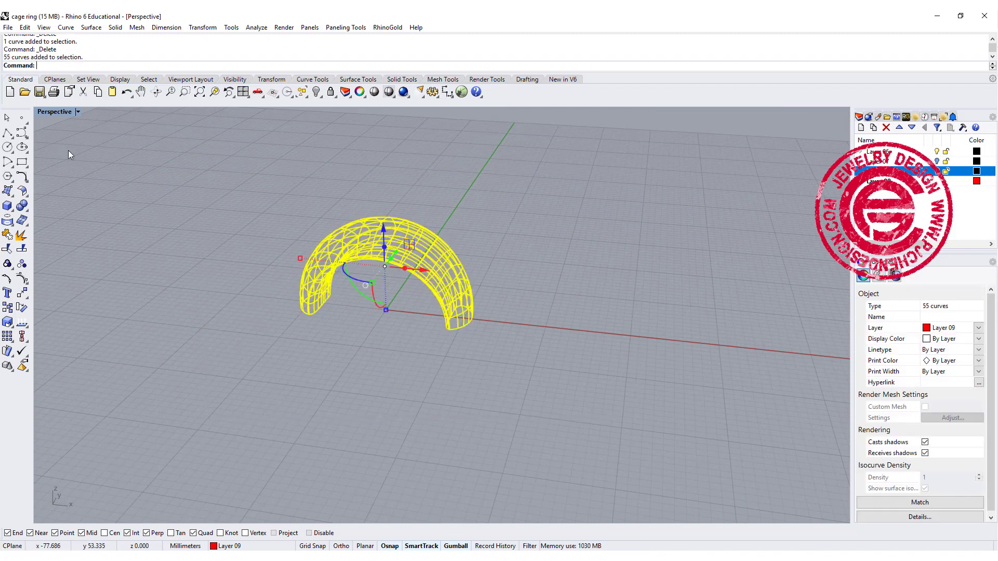
left_click(12, 213)
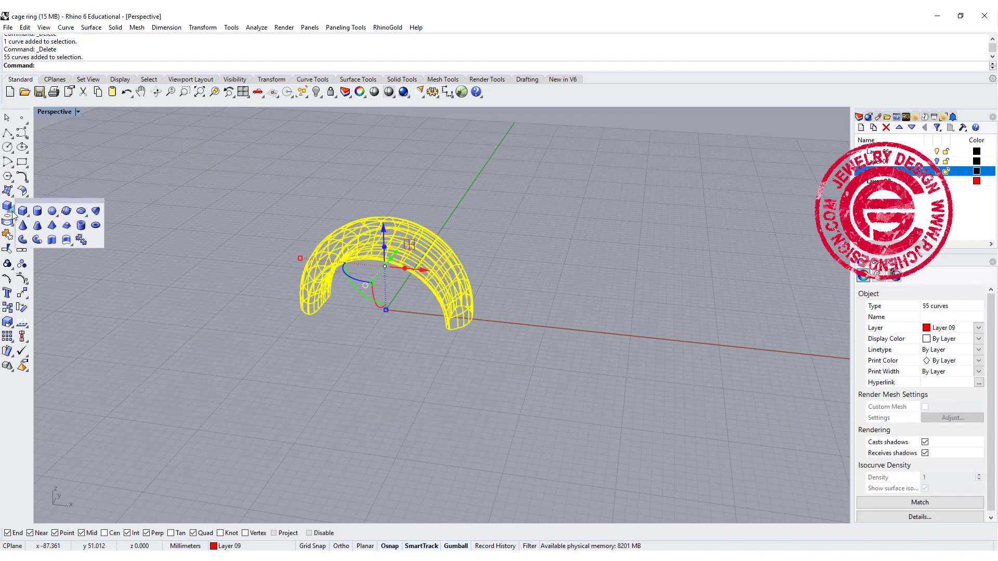
left_click(34, 239)
type("0.3")
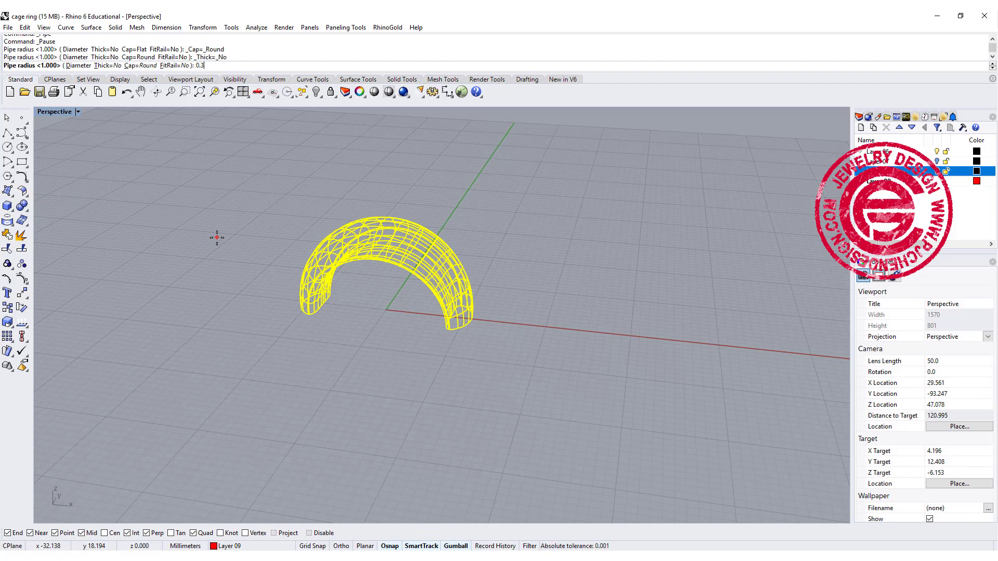
key("Return")
scroll(217, 237, "up", 3)
mouse_move(216, 237)
right_mouse_down()
mouse_move(580, 298)
mouse_move(681, 302)
mouse_move(563, 287)
right_mouse_up()
key("ctrl+alt+h")
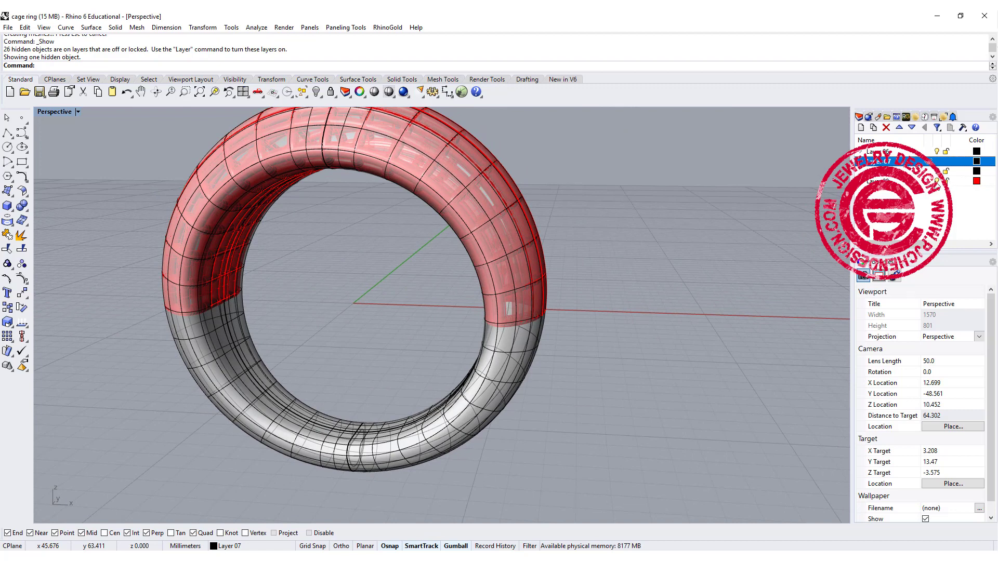
Hide the pipe cage layer and draw a horizontal line through the origin in Front.
left_click(936, 181)
key("ctrl+alt+h")
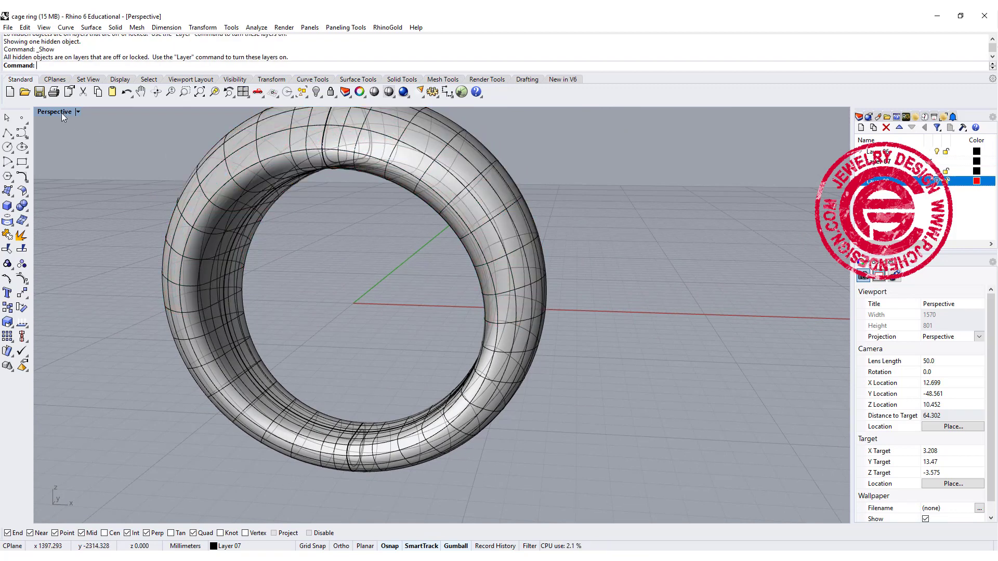
double_click(59, 112)
left_click(234, 379)
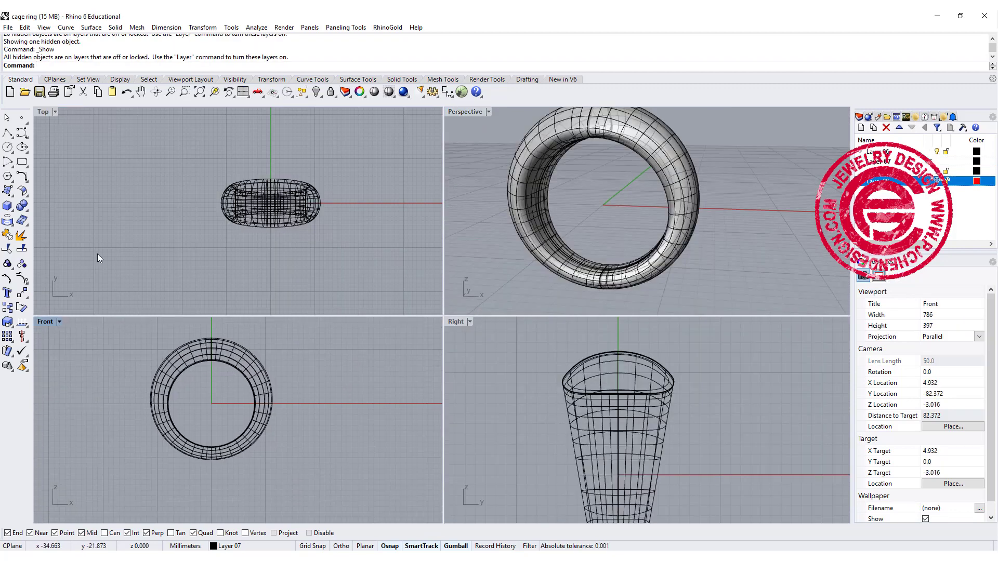
left_click(7, 136)
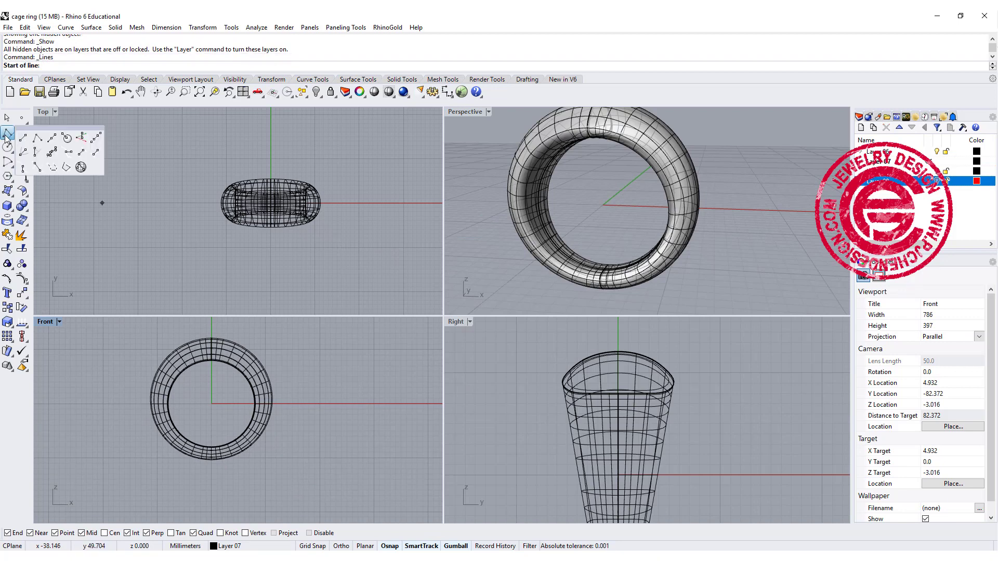
left_click(52, 135)
type("0")
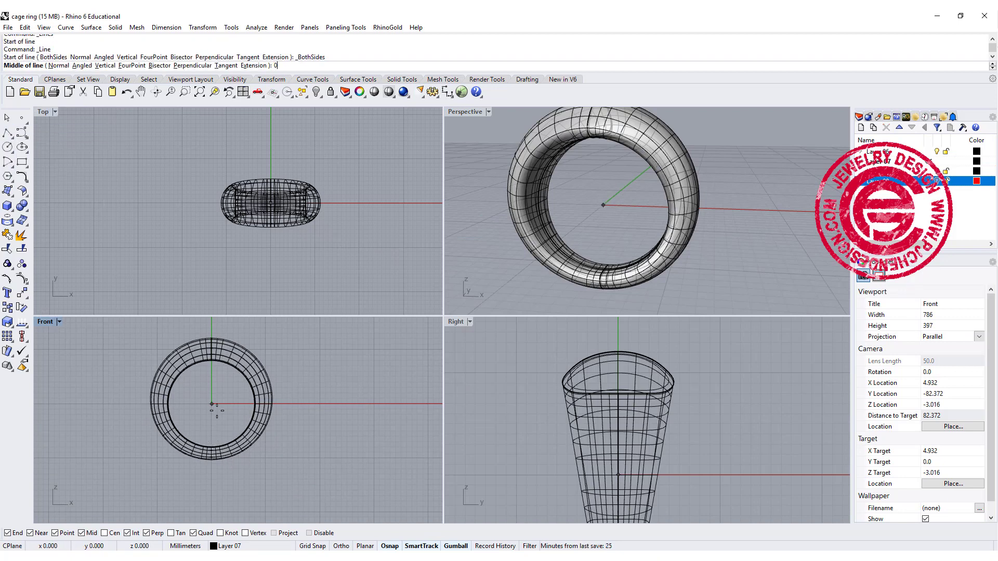
key("Return")
left_click(308, 404)
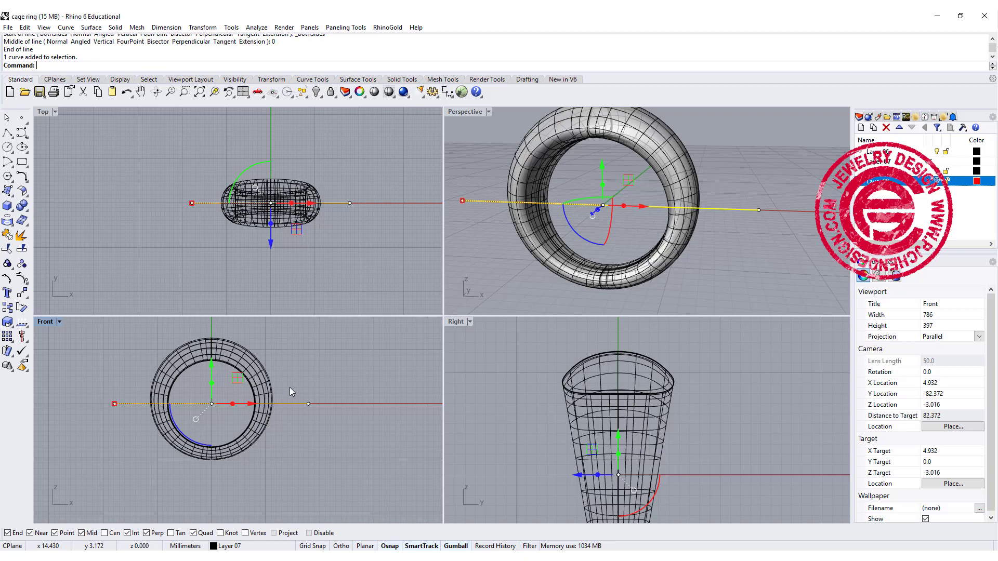
Trim off the ring's upper half, Cap the lower half solid, and show the cage layer again.
left_click(8, 249)
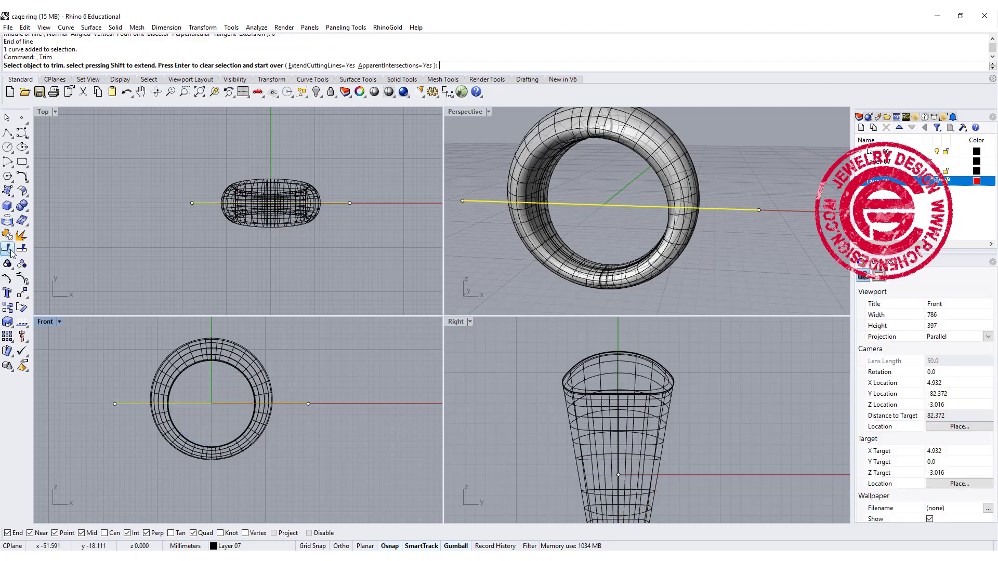
left_click(248, 348)
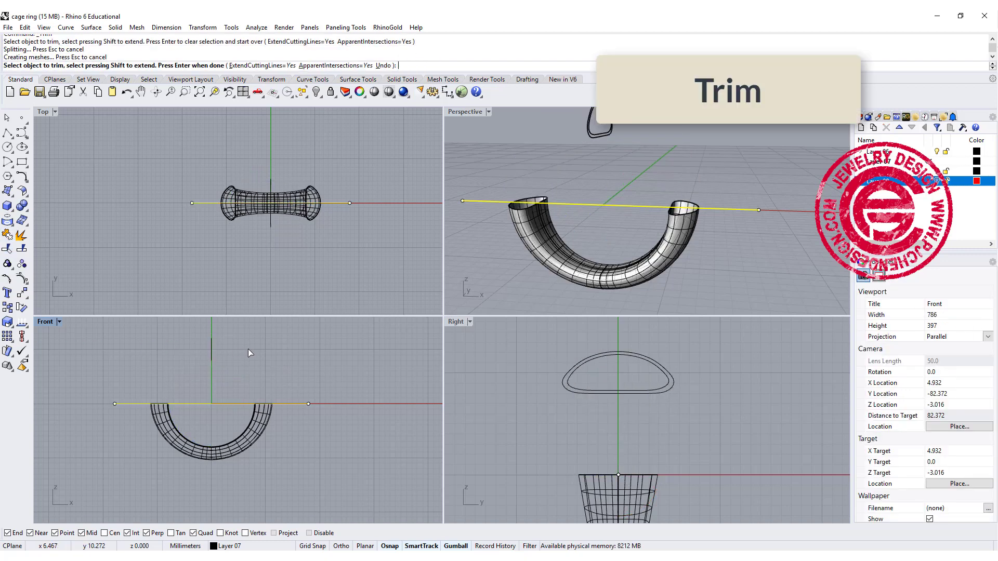
key("Return")
left_click(256, 440)
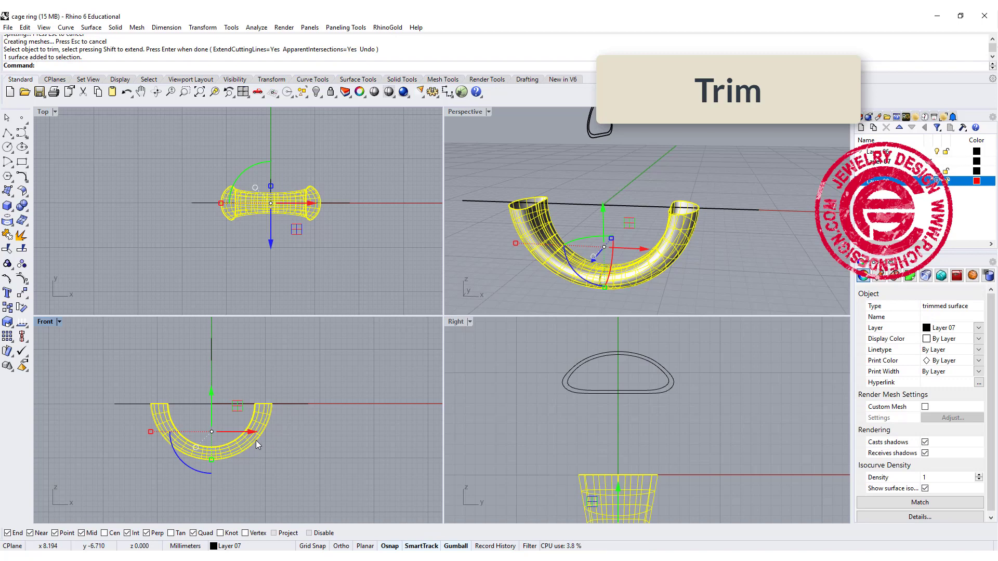
type("Cap")
key("Return")
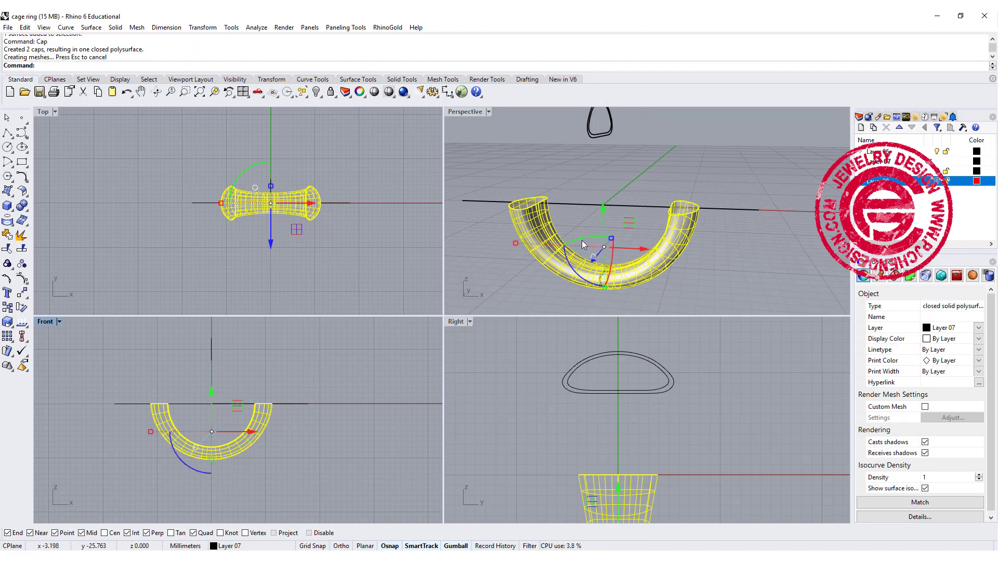
left_click(734, 184)
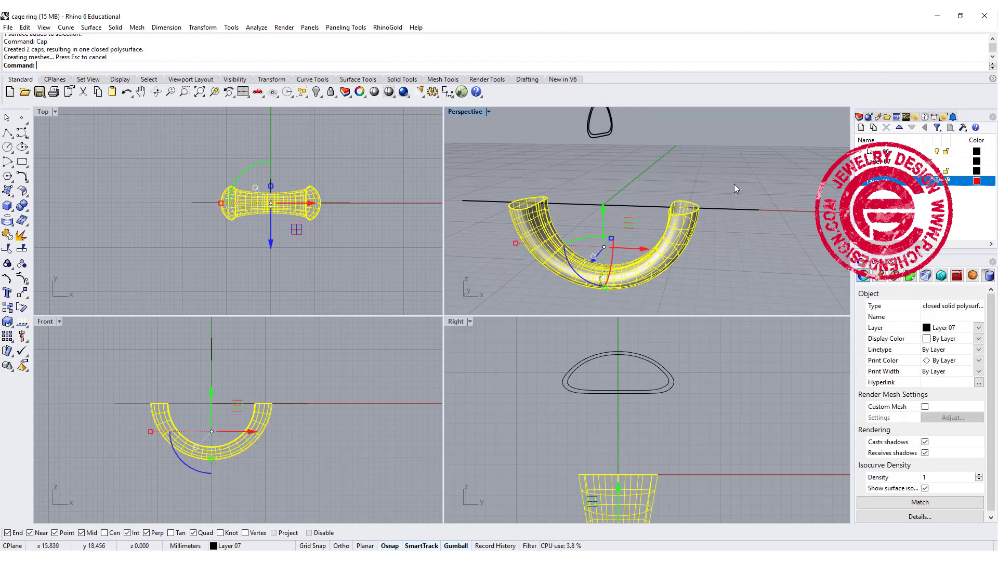
left_click(937, 180)
right_click_drag(703, 195, 481, 145)
double_click(463, 111)
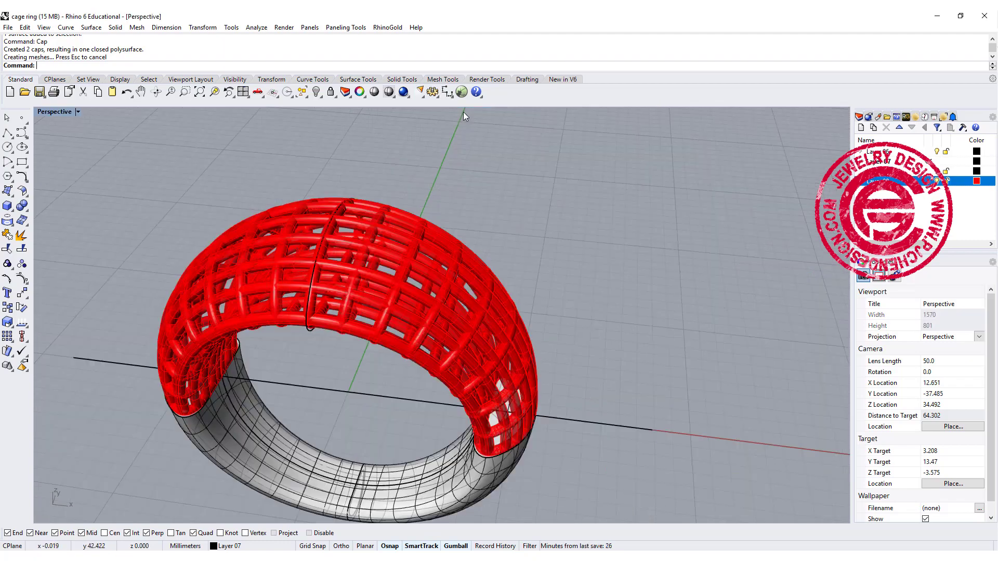
scroll(413, 263, "down", 3)
mouse_move(413, 263)
right_mouse_down()
mouse_move(454, 247)
mouse_move(367, 264)
mouse_move(519, 308)
right_mouse_up()
scroll(481, 246, "up", 8)
scroll(370, 266, "down", 2)
scroll(519, 307, "up", 3)
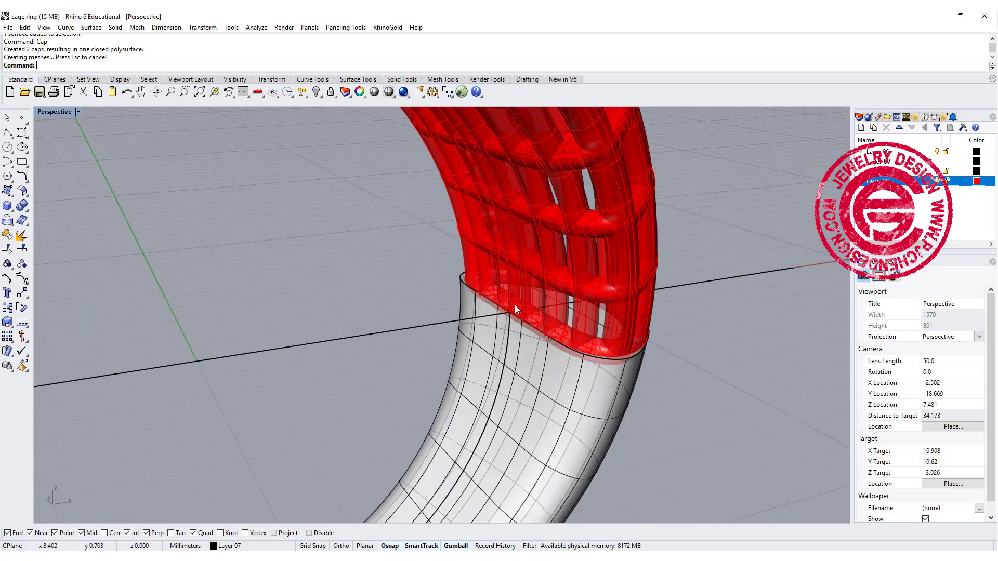
right_click_drag(613, 350, 531, 354)
scroll(531, 354, "up", 2)
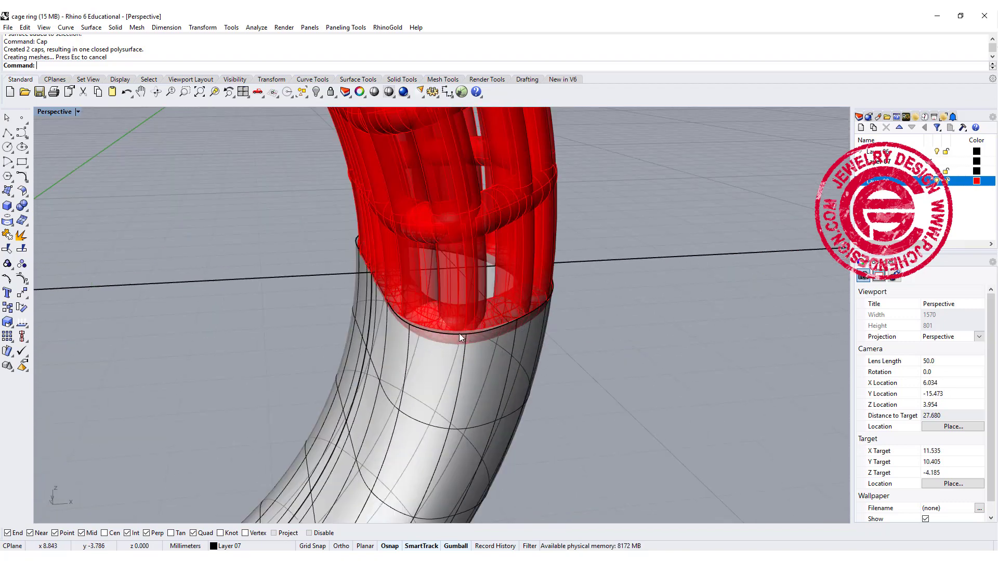
scroll(437, 327, "down", 4)
mouse_move(430, 324)
right_mouse_down()
mouse_move(441, 329)
mouse_move(435, 348)
mouse_move(510, 314)
mouse_move(517, 332)
mouse_move(503, 349)
right_mouse_up()
scroll(438, 323, "down", 2)
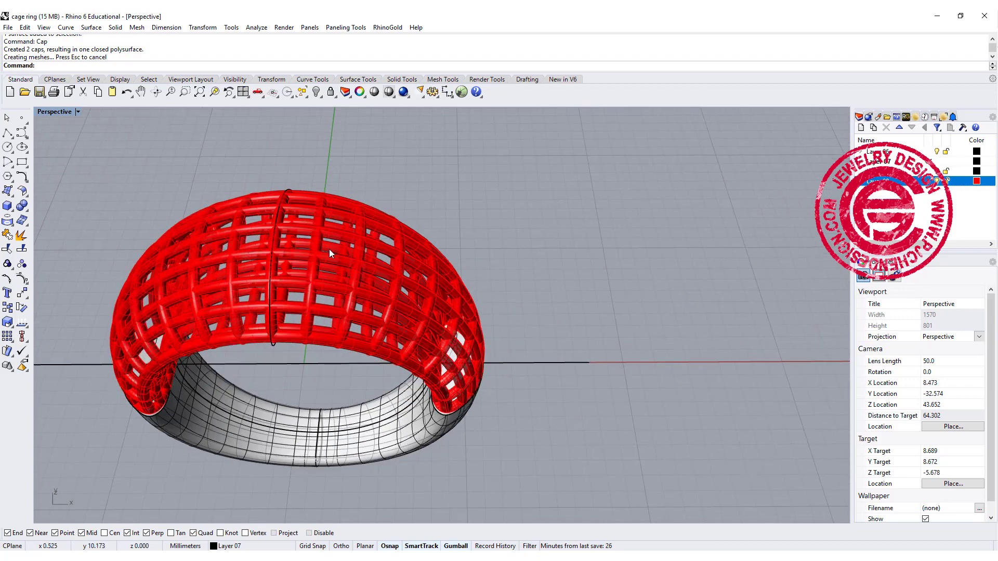
right_click_drag(213, 249, 244, 312)
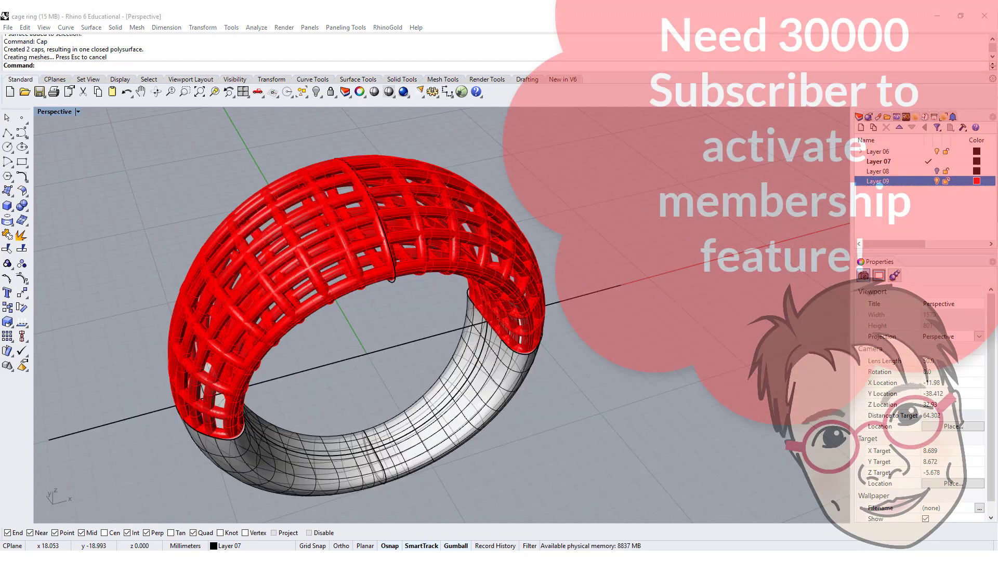